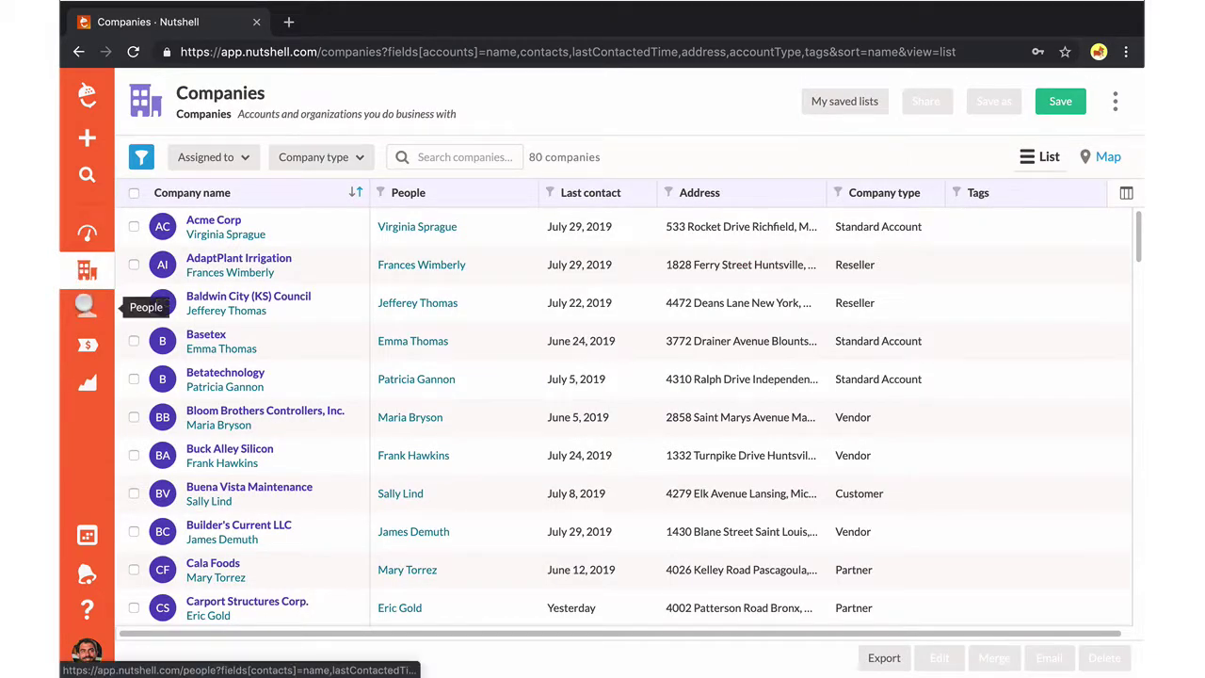
Start a new lead from the Leads list and name it "Sale to Nutshell".
left_click(84, 303)
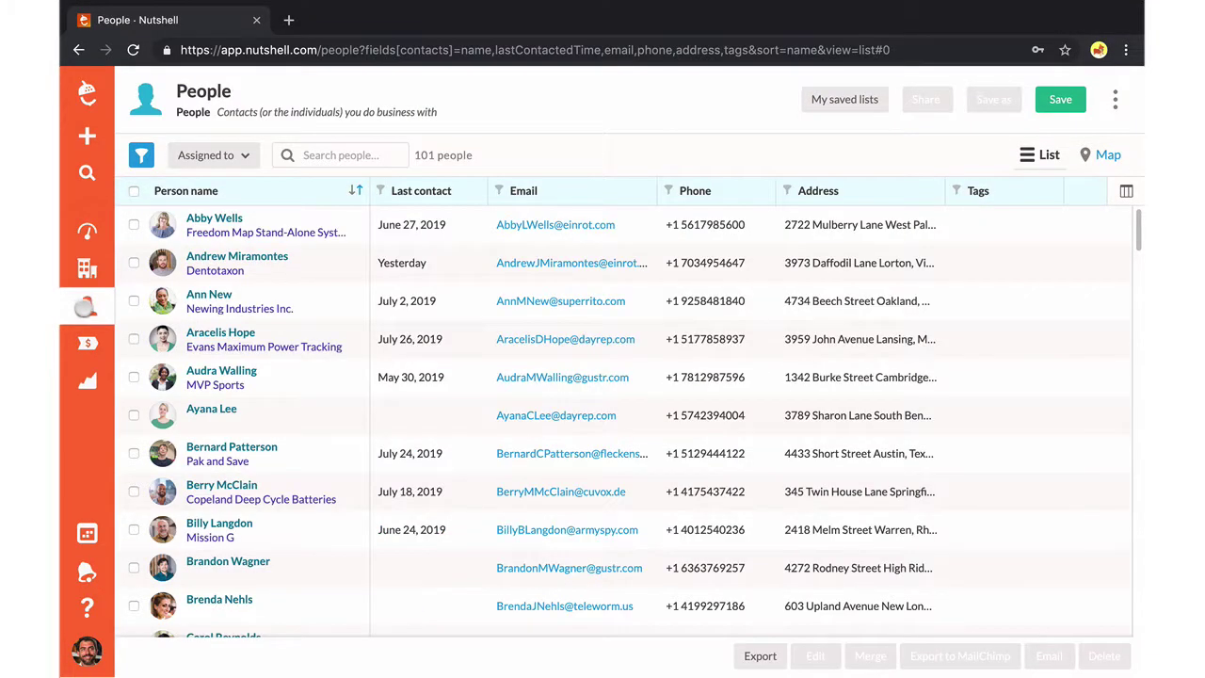
left_click(87, 341)
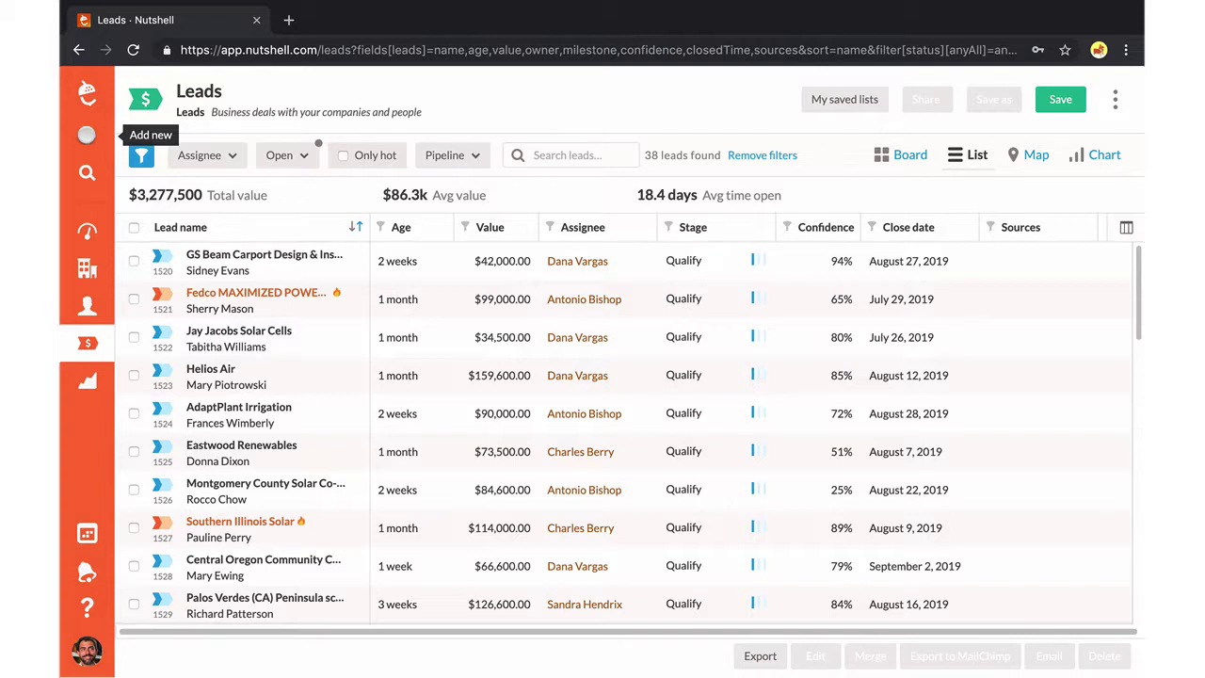
left_click(85, 134)
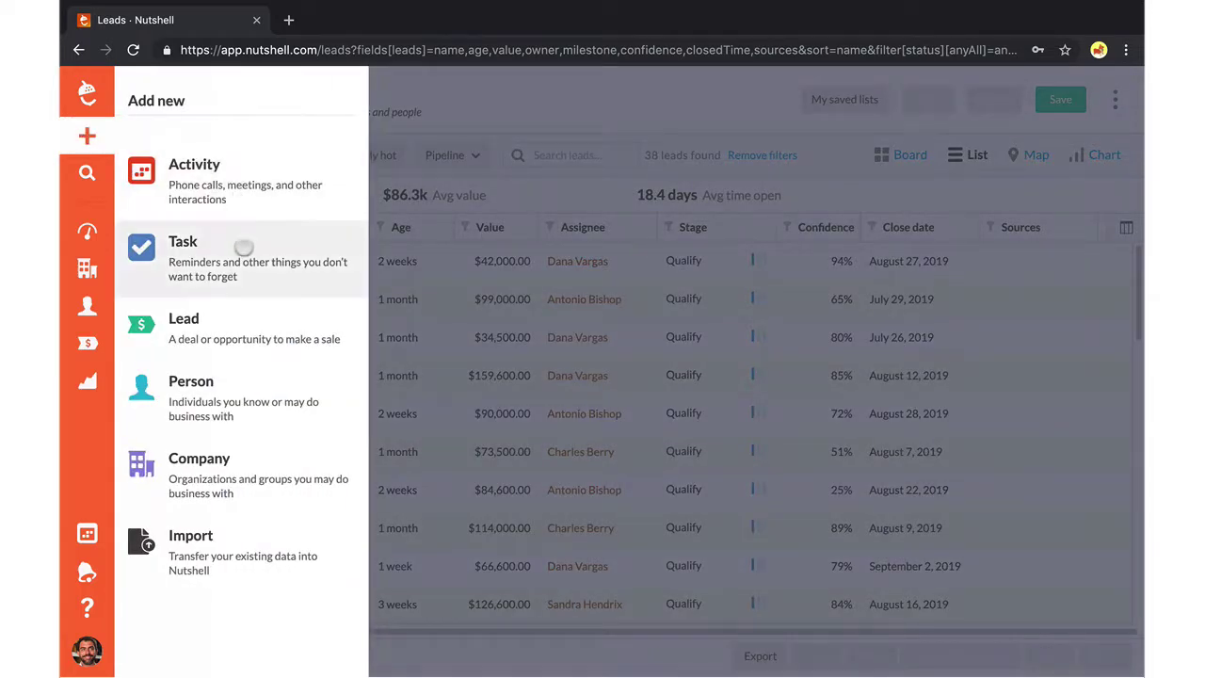
left_click(229, 320)
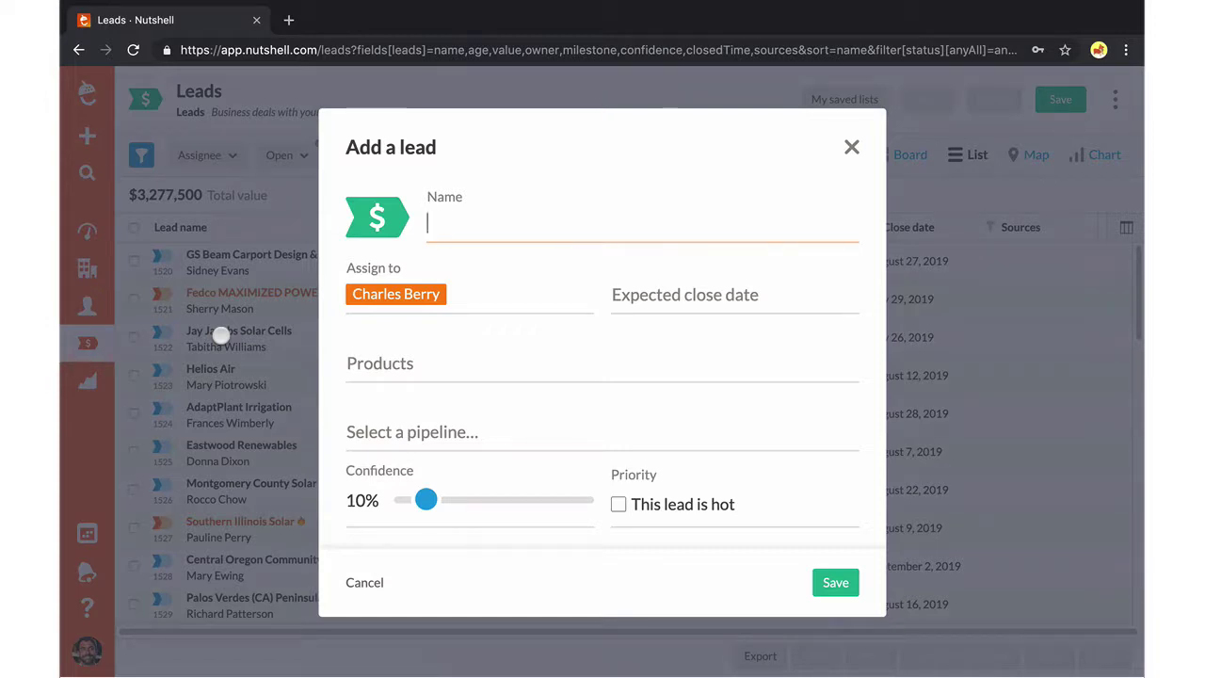
type("Sale to Nutshell")
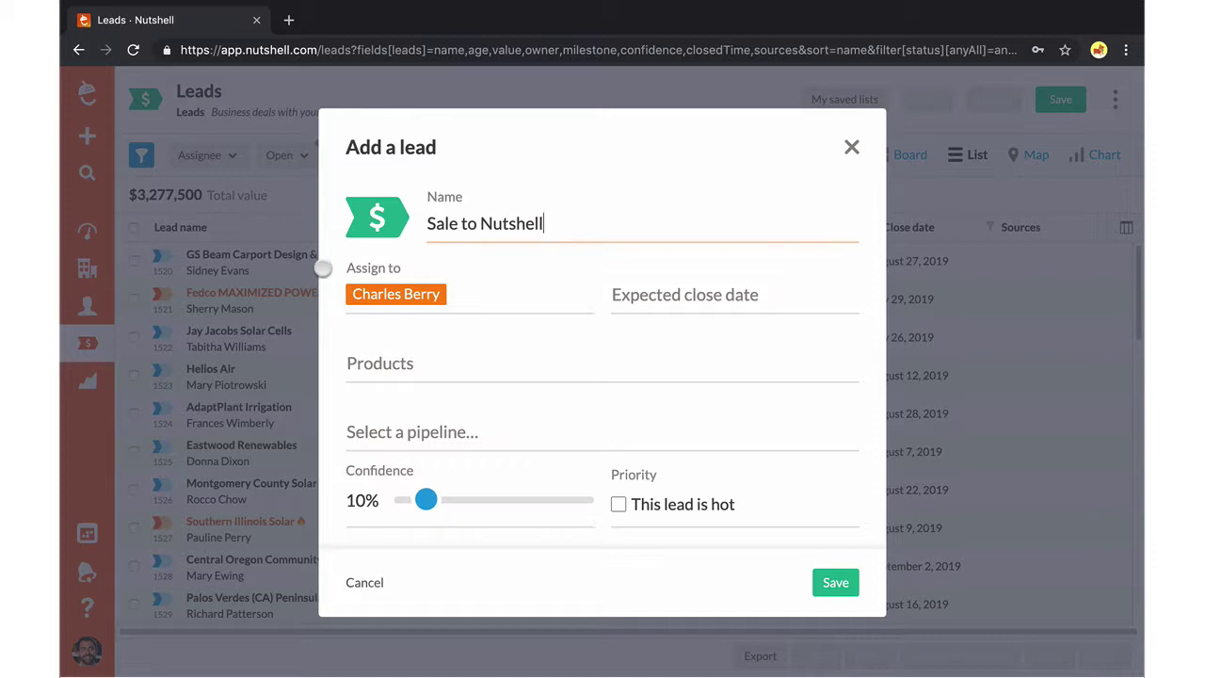
Change the new lead's assignee to Auto assign.
left_click(371, 294)
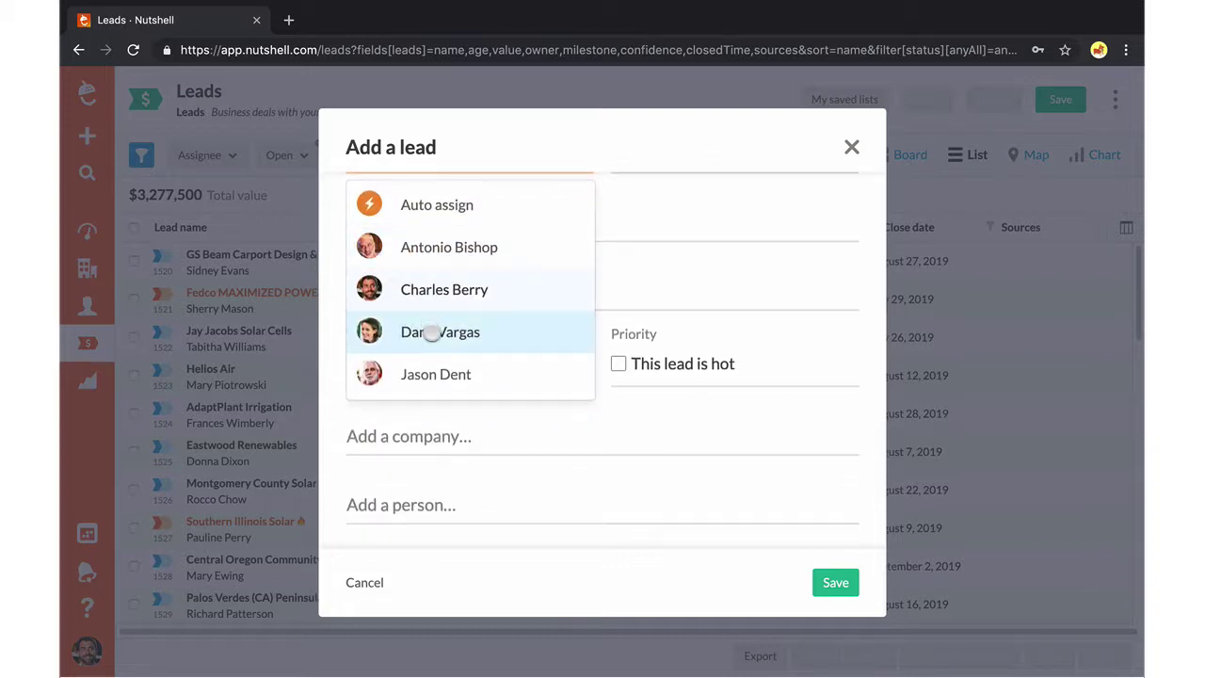
left_click(452, 211)
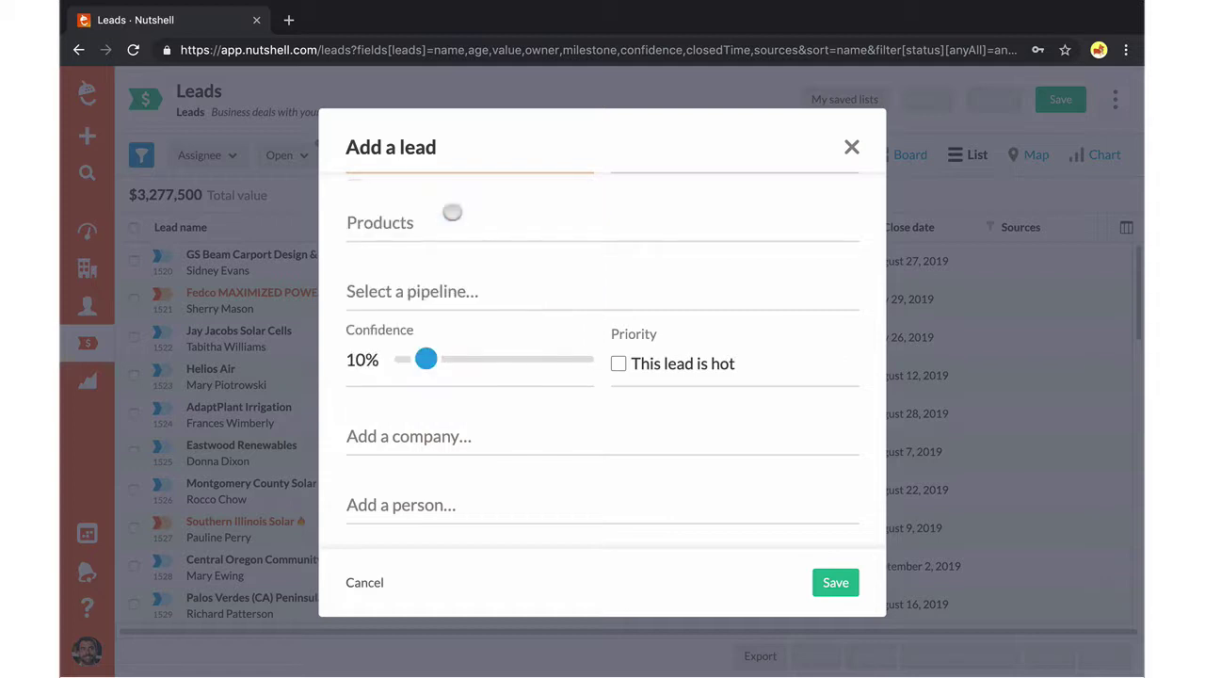
scroll(452, 211, "up", 3)
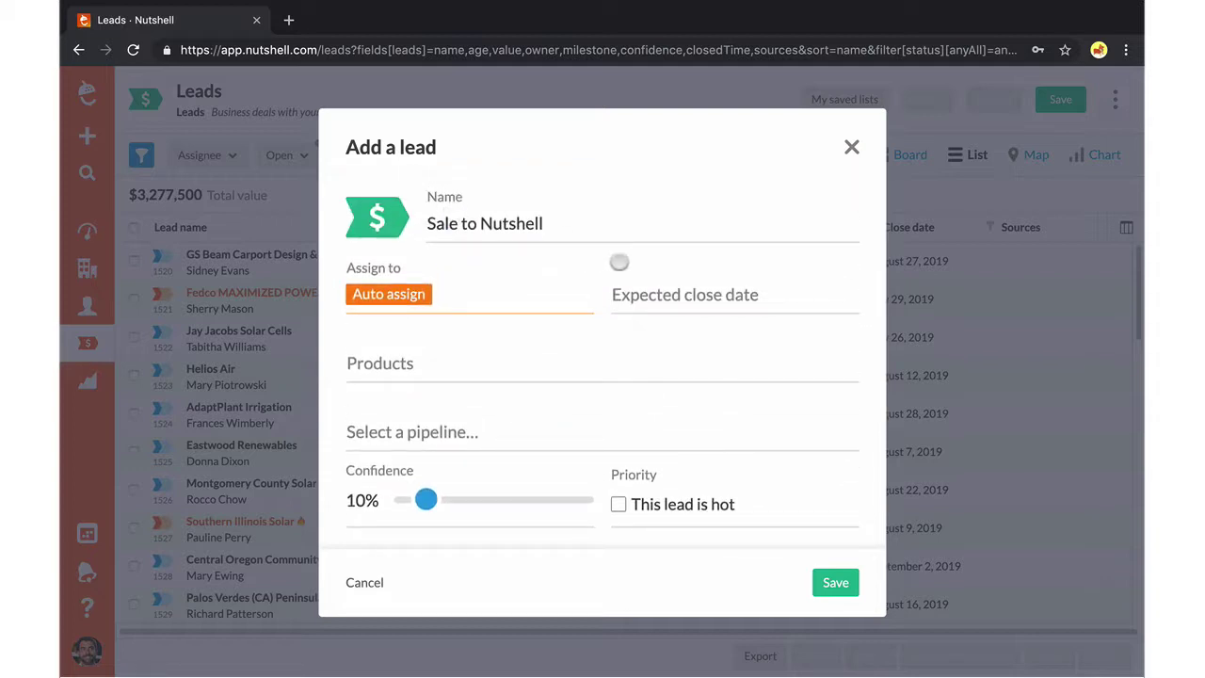
Set the lead's expected close date to August 9th, 2019 at 10:15 AM.
left_click(632, 303)
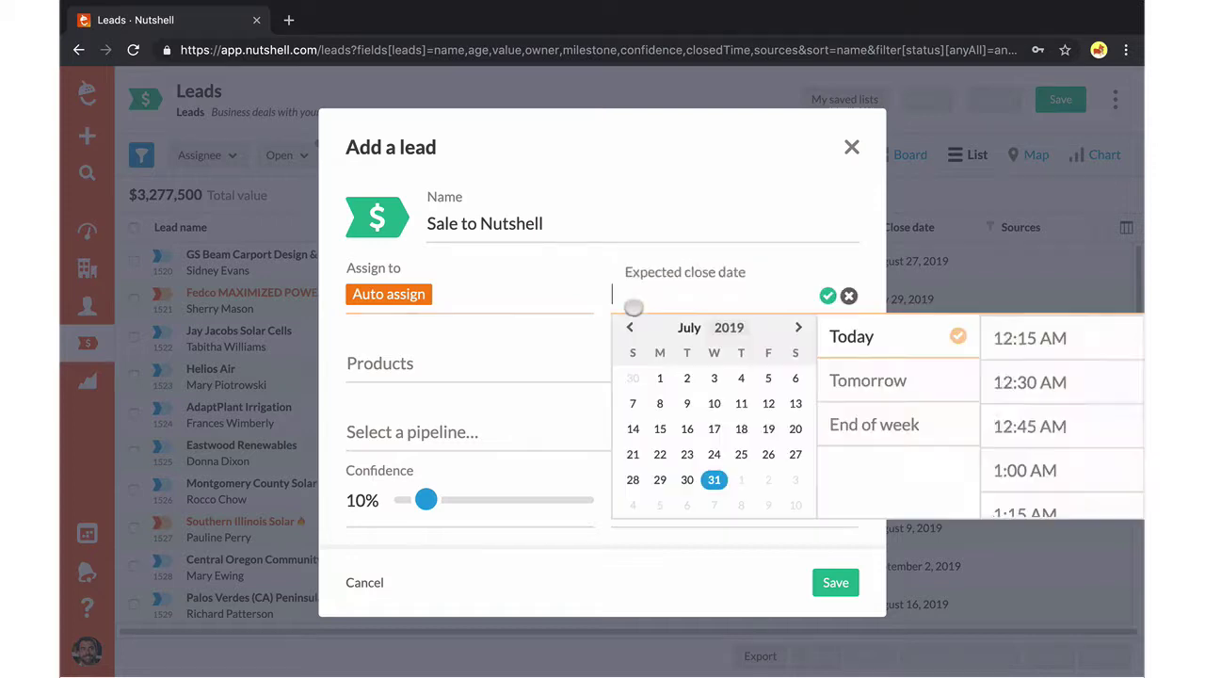
left_click(796, 327)
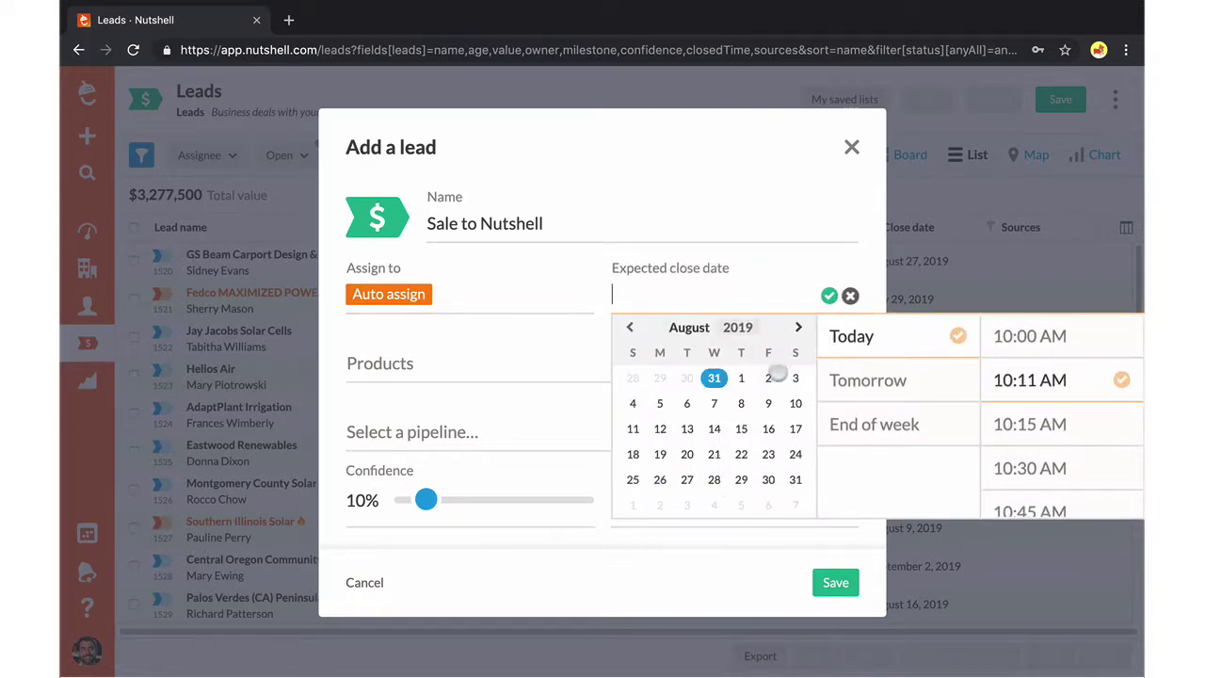
left_click(768, 403)
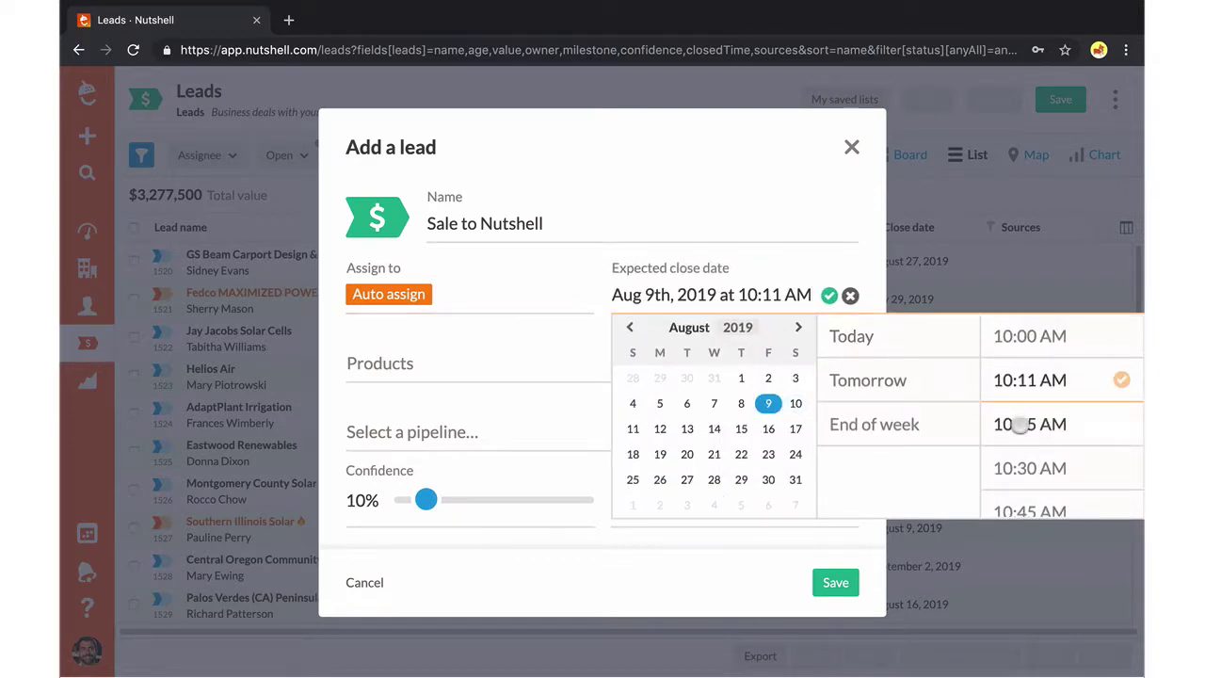
left_click(1025, 424)
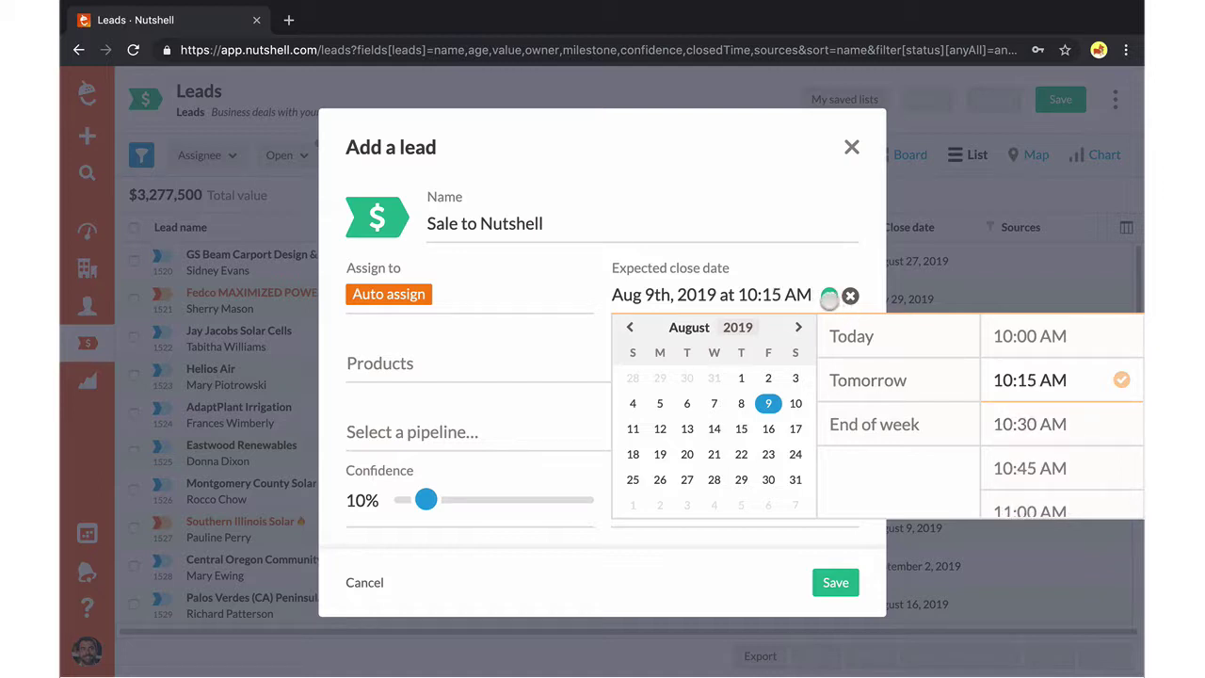
left_click(829, 298)
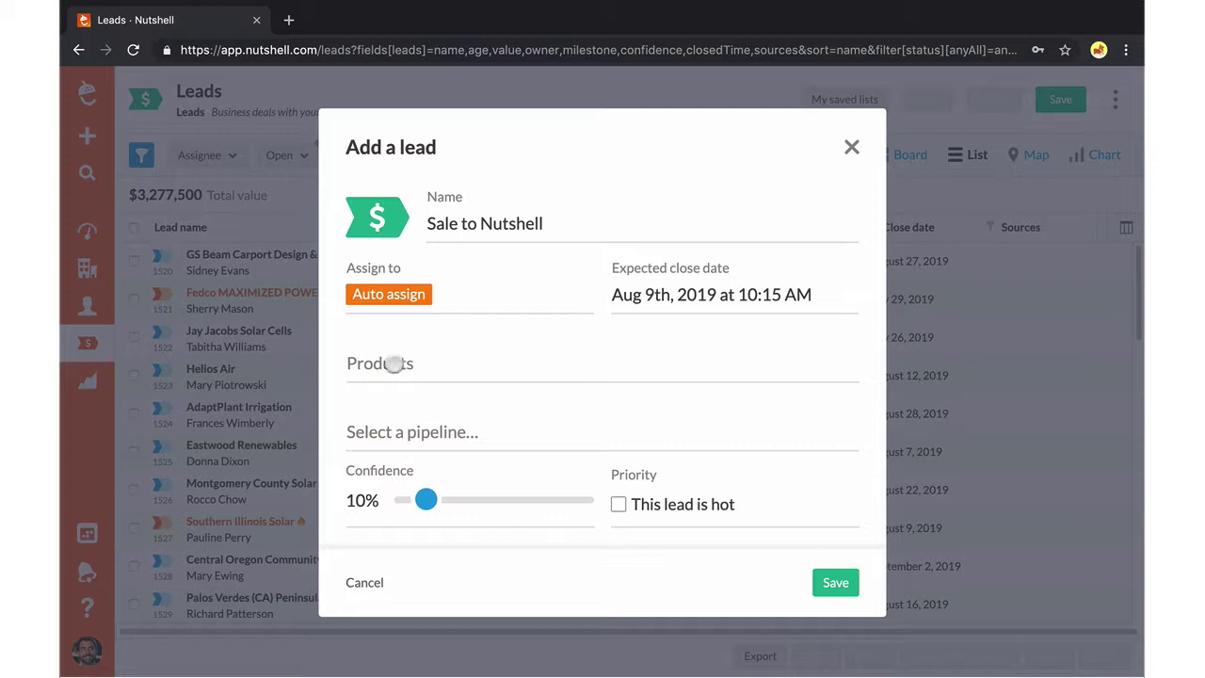
Add the Sunblade Battery Pack product to the lead with a quantity of 12.
left_click(379, 365)
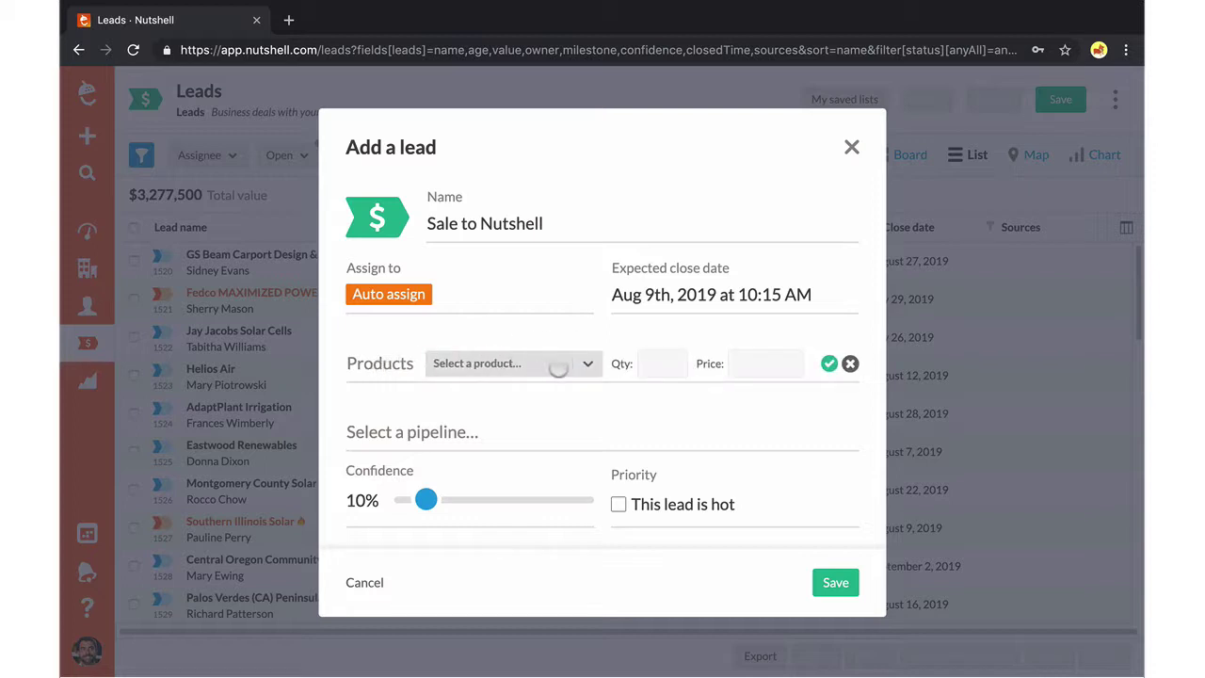
left_click(584, 368)
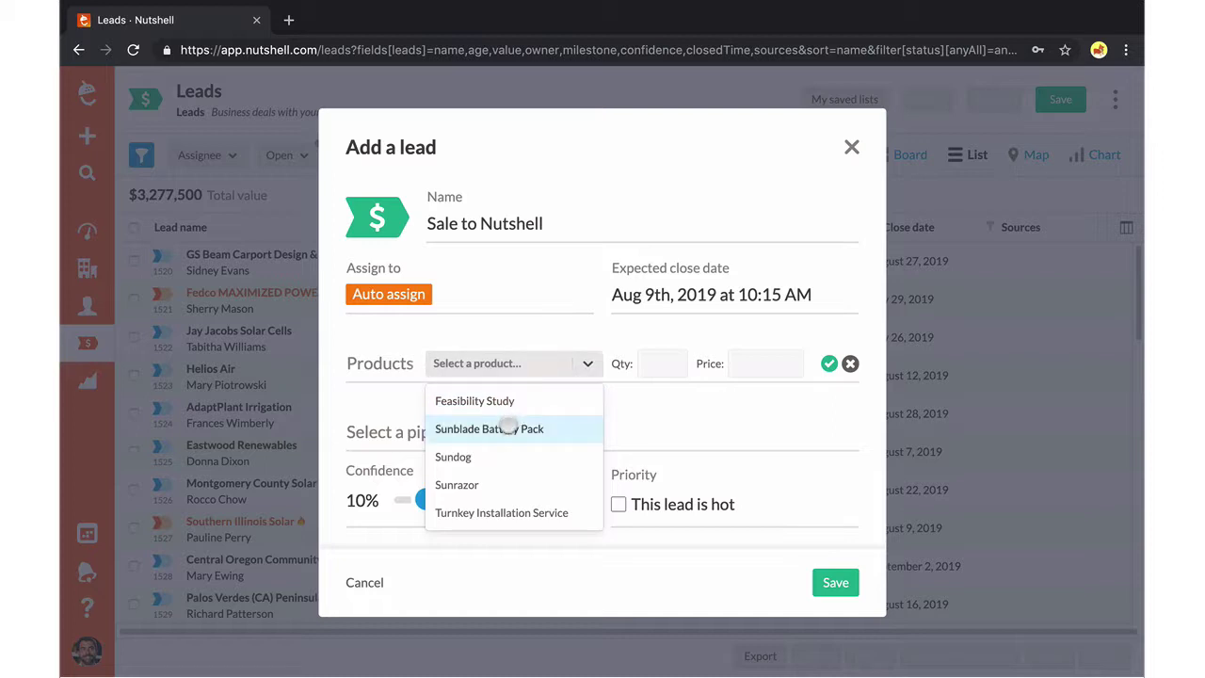
left_click(509, 428)
left_click(680, 366)
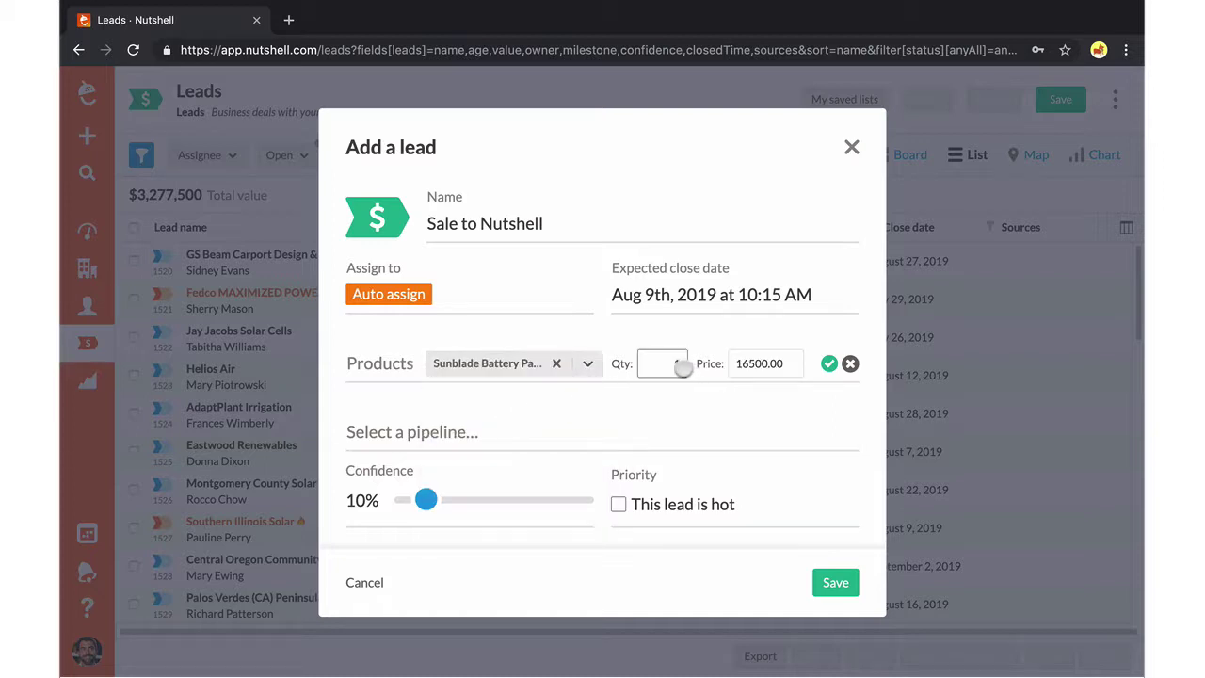
type("12")
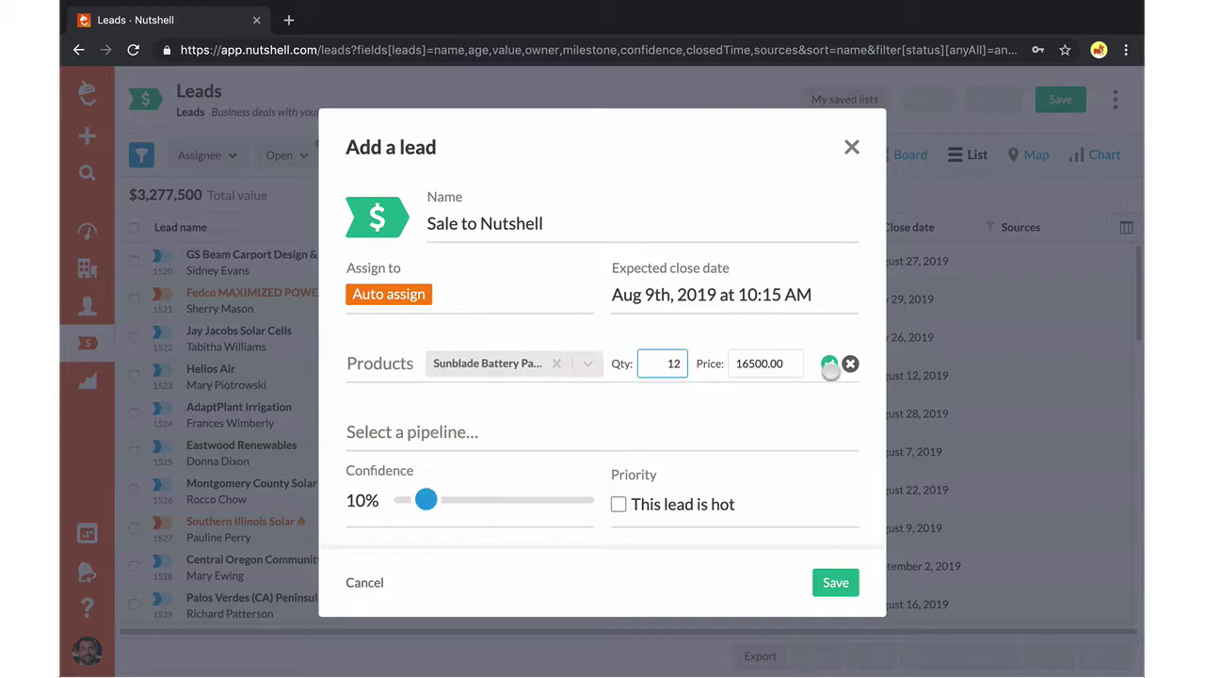
left_click(829, 365)
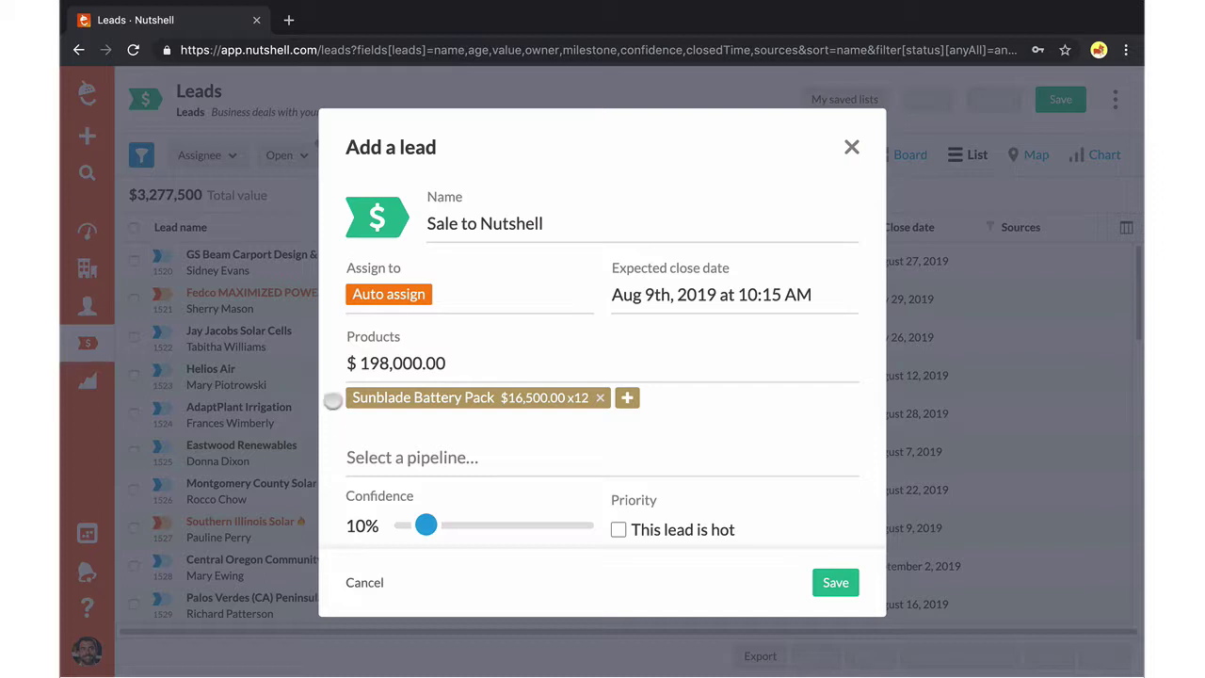
Assign the lead to the Default Pipeline and set its confidence to 35%.
left_click(367, 459)
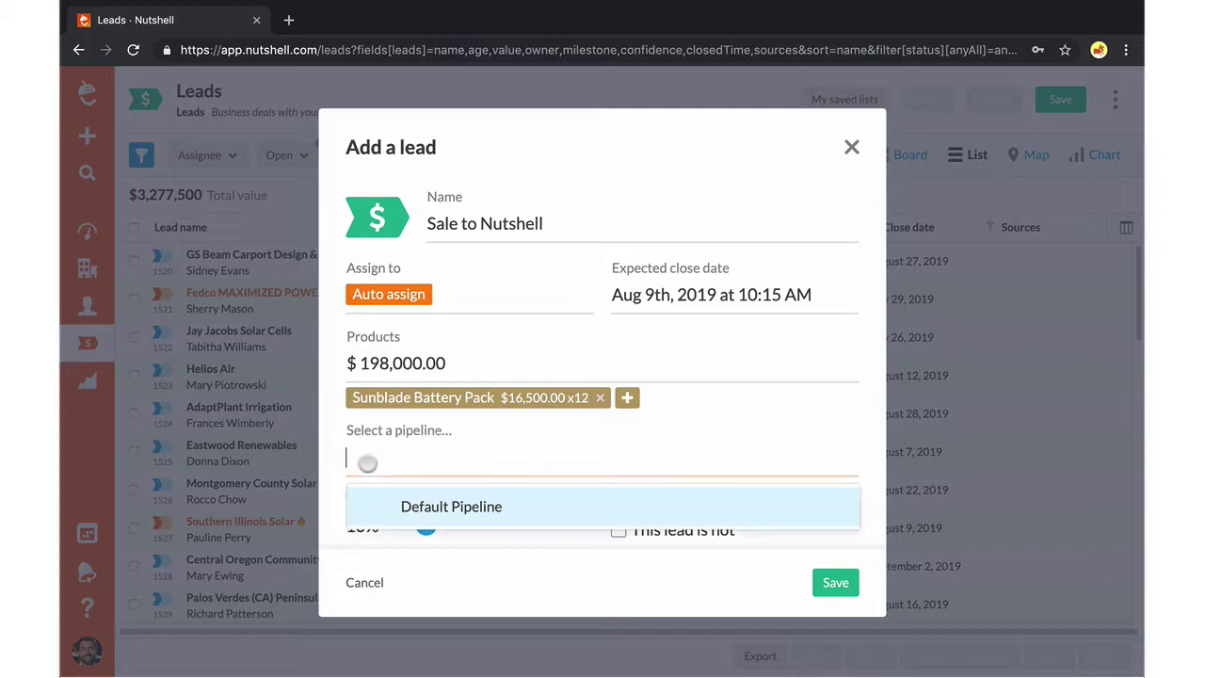
left_click(412, 506)
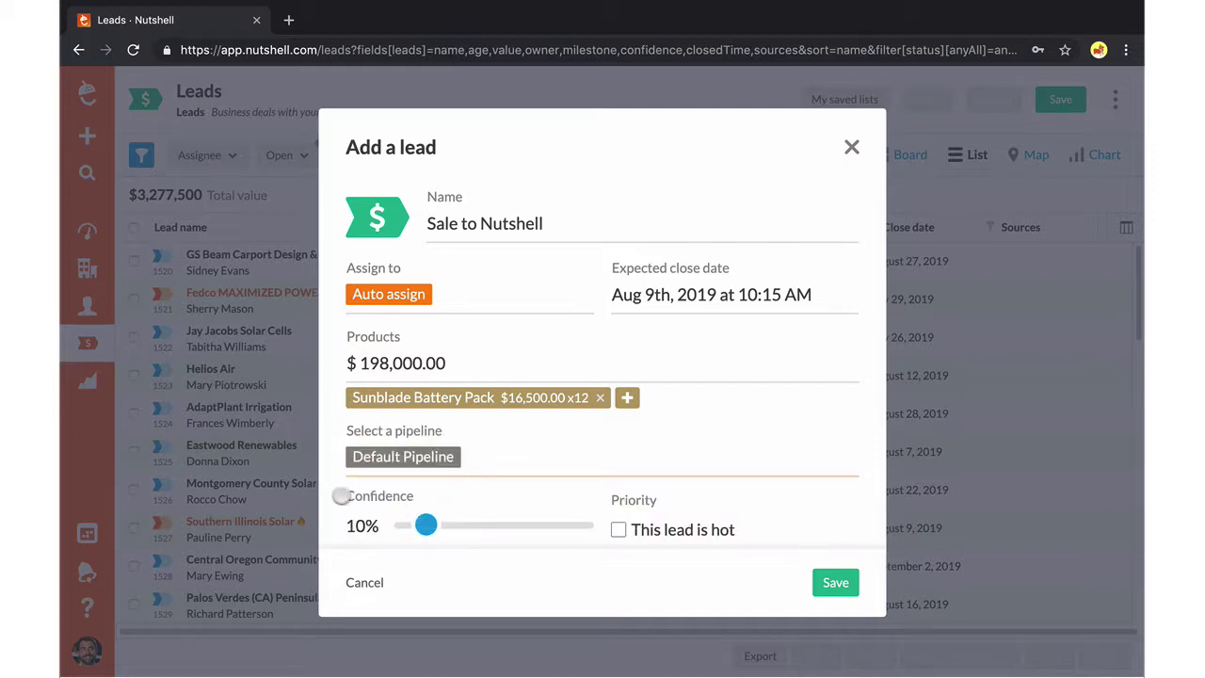
scroll(409, 487, "down", 2)
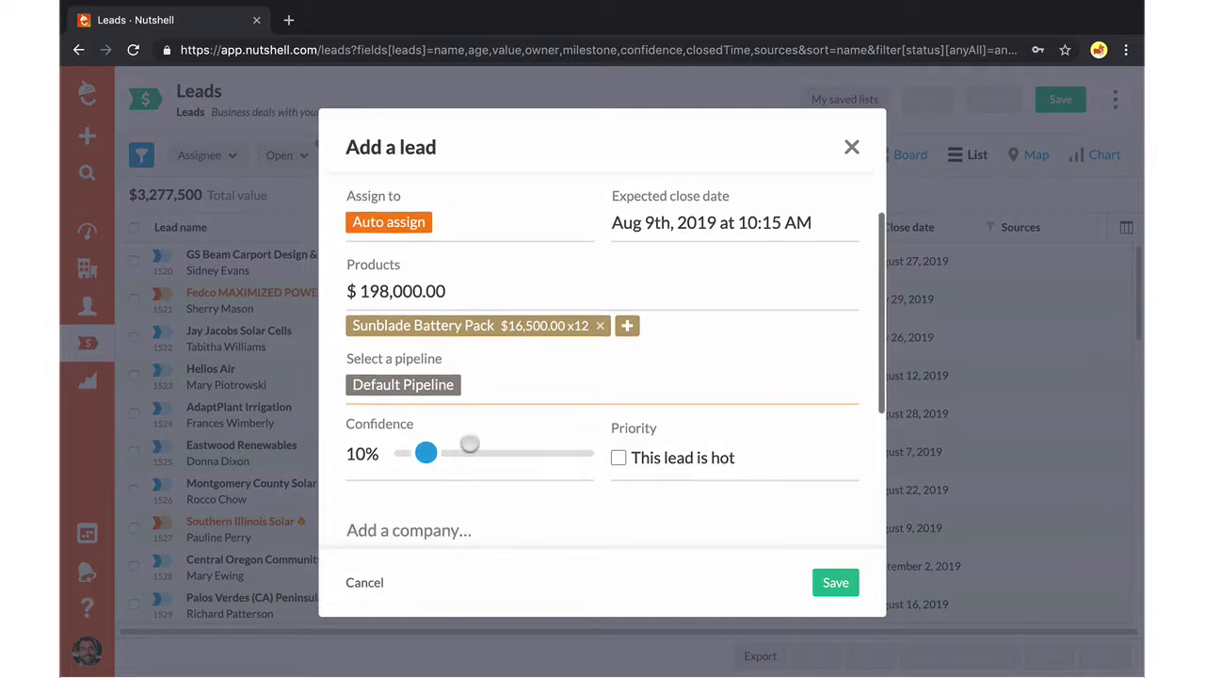
left_click_drag(444, 453, 468, 453)
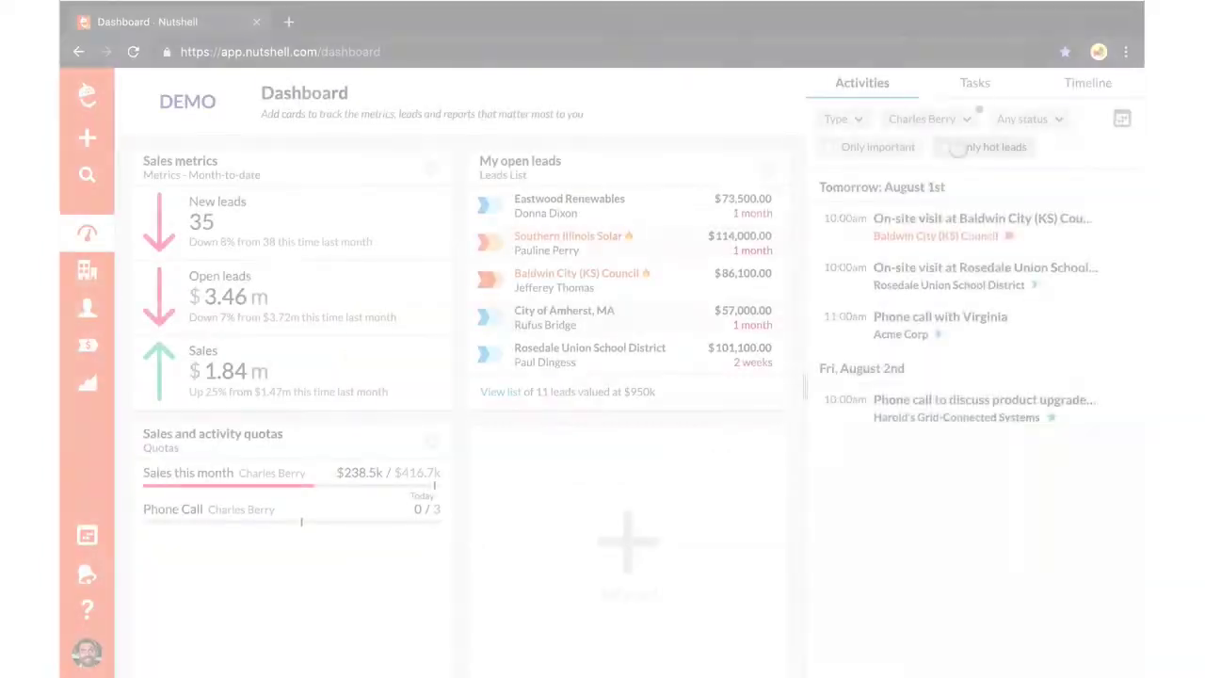
View the dashboard's activities and tasks for hot leads only, clear both filters, and return to the leads.
left_click(955, 147)
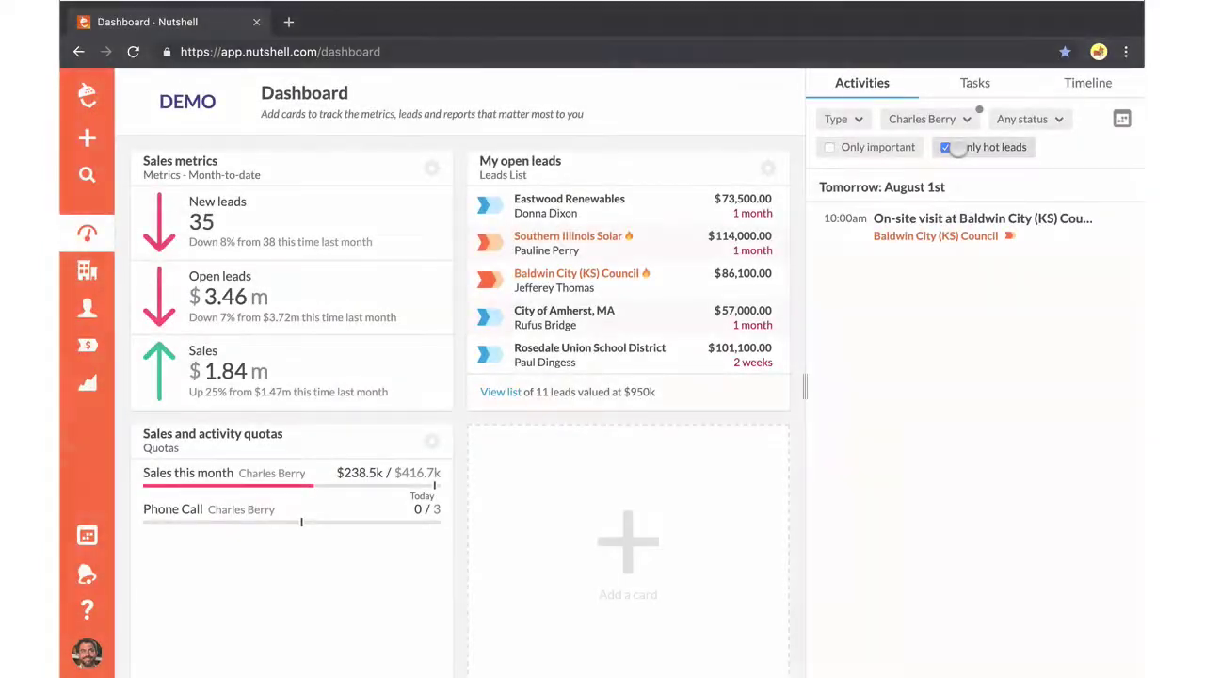
left_click(954, 148)
left_click(974, 84)
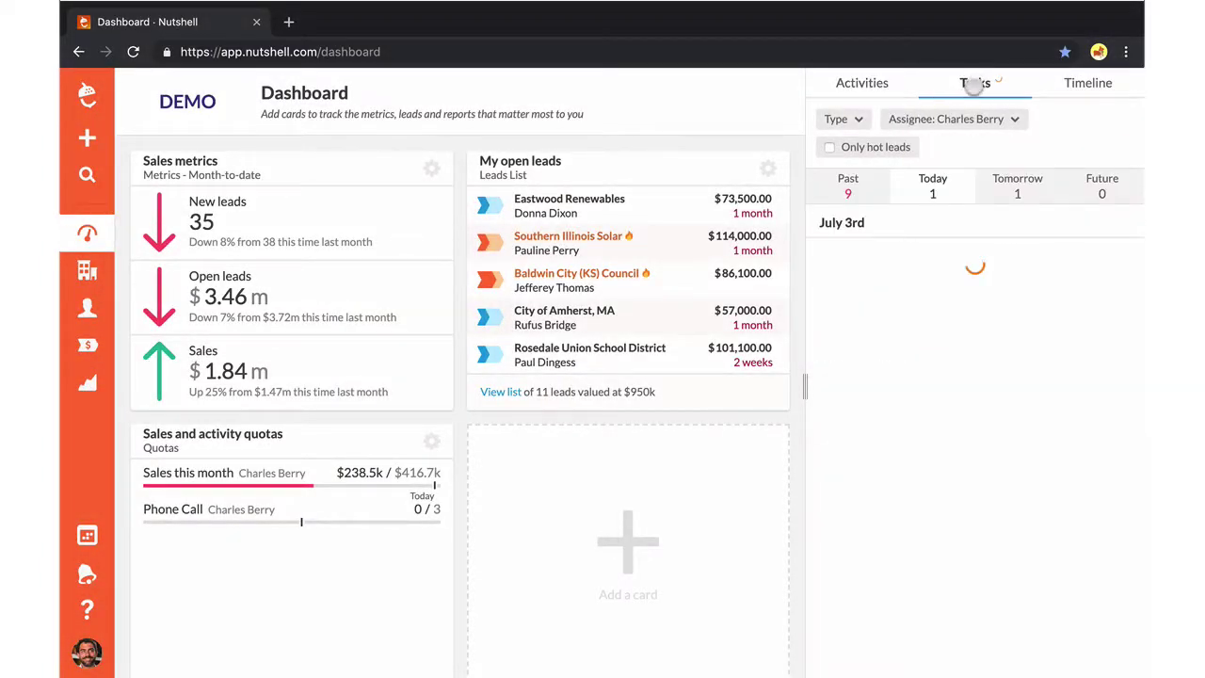
left_click(885, 147)
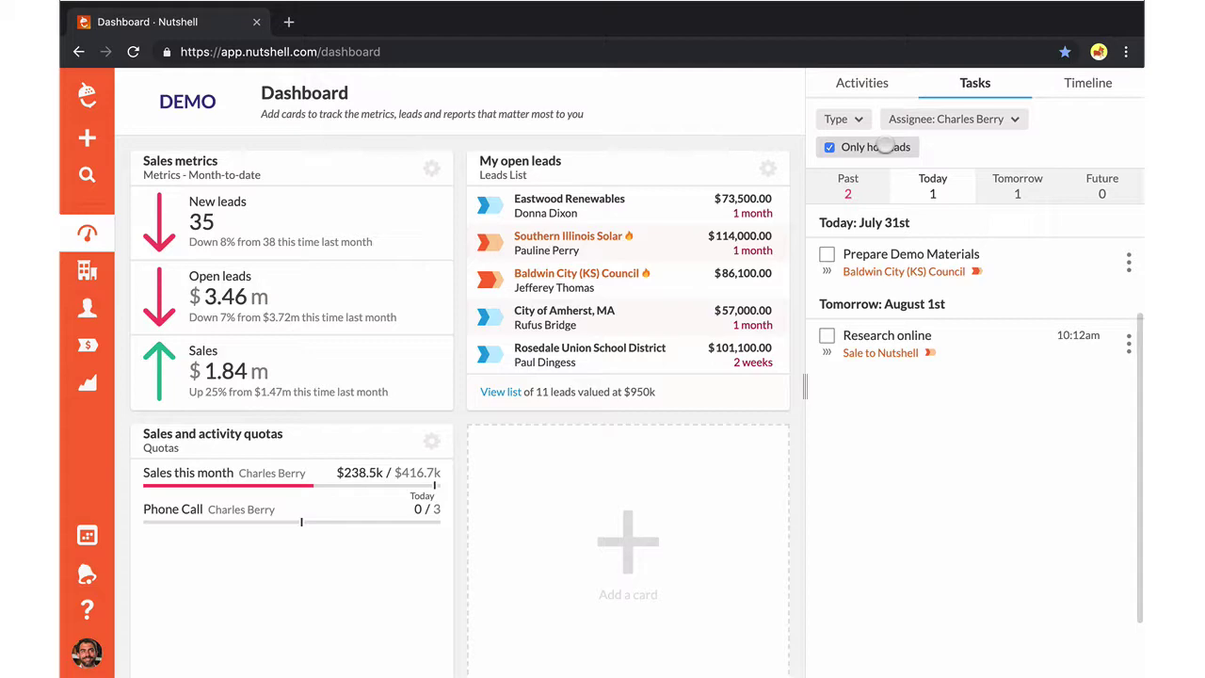
left_click(885, 146)
left_click(861, 83)
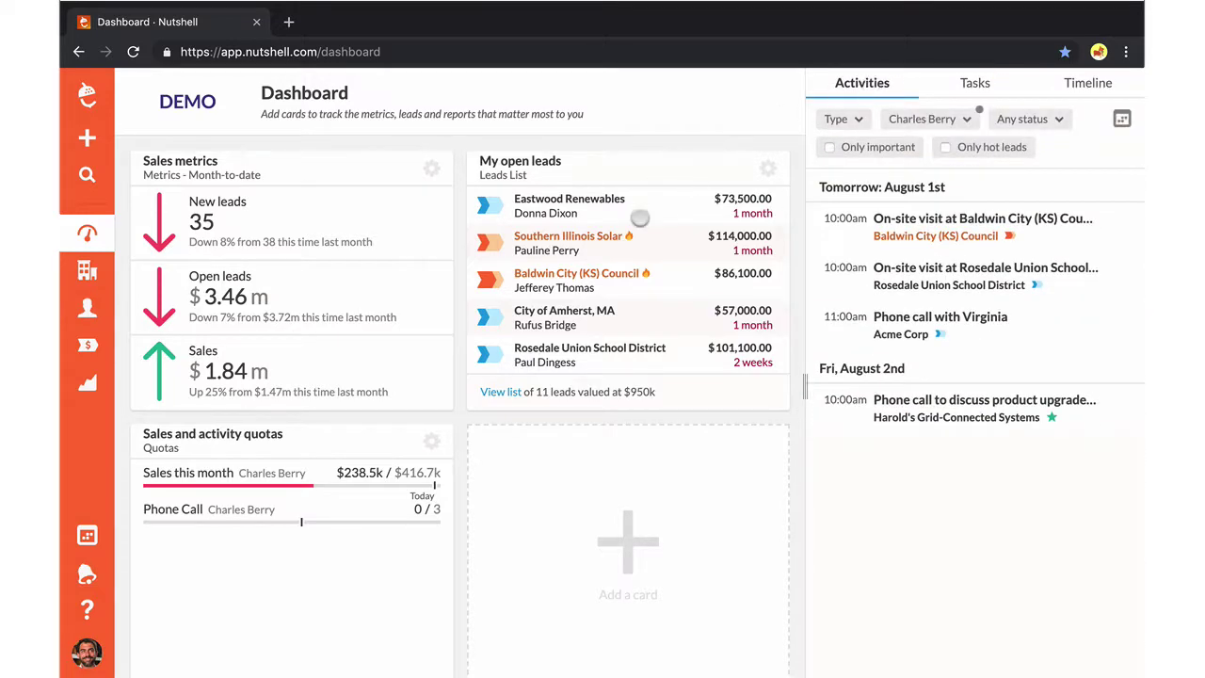
left_click(87, 345)
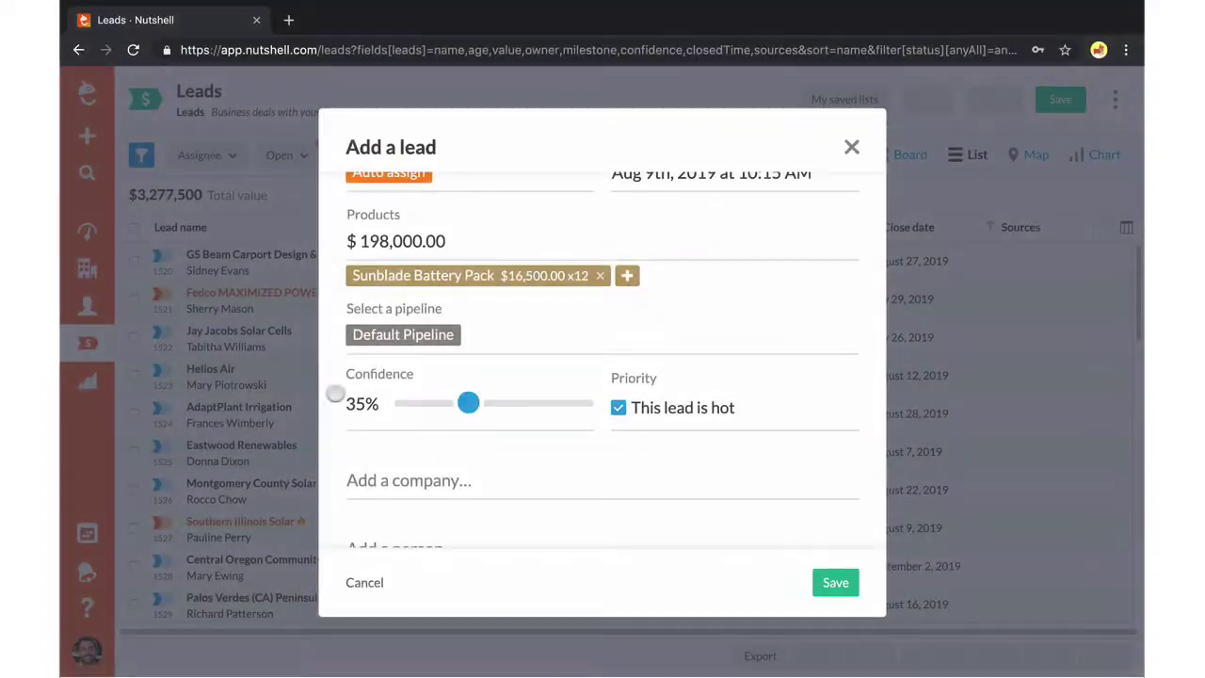
Link the existing company Nutshell to the new lead.
scroll(407, 421, "down", 2)
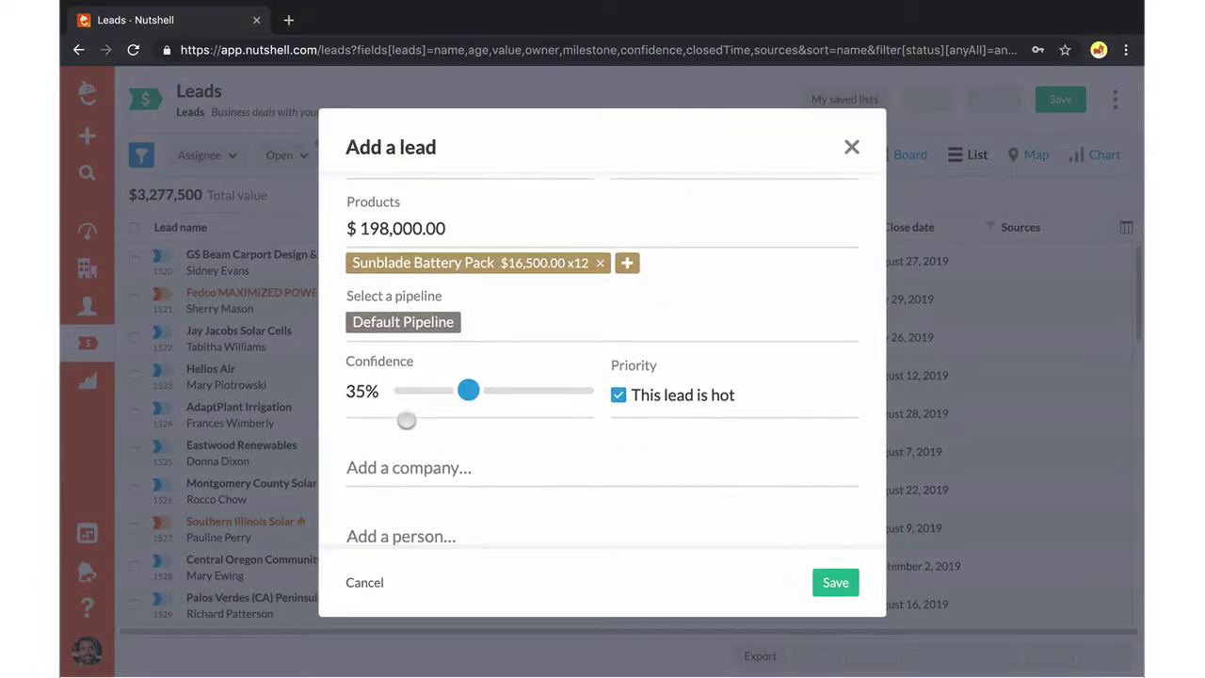
left_click(415, 390)
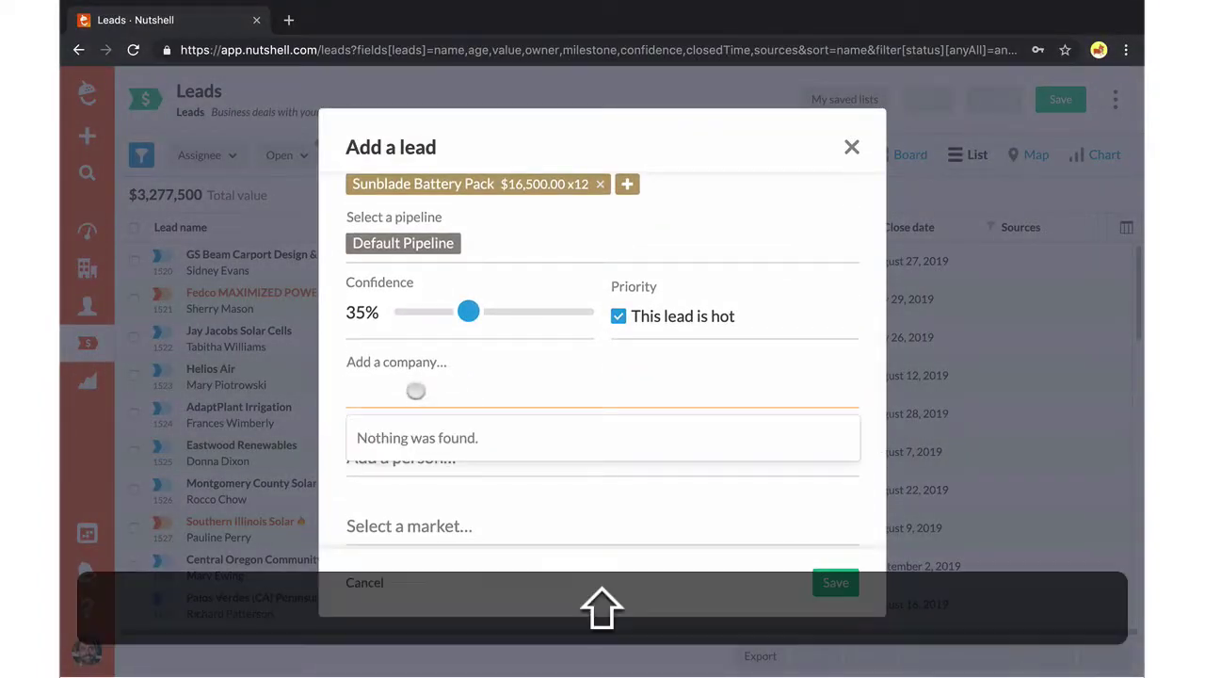
type("Nutshell")
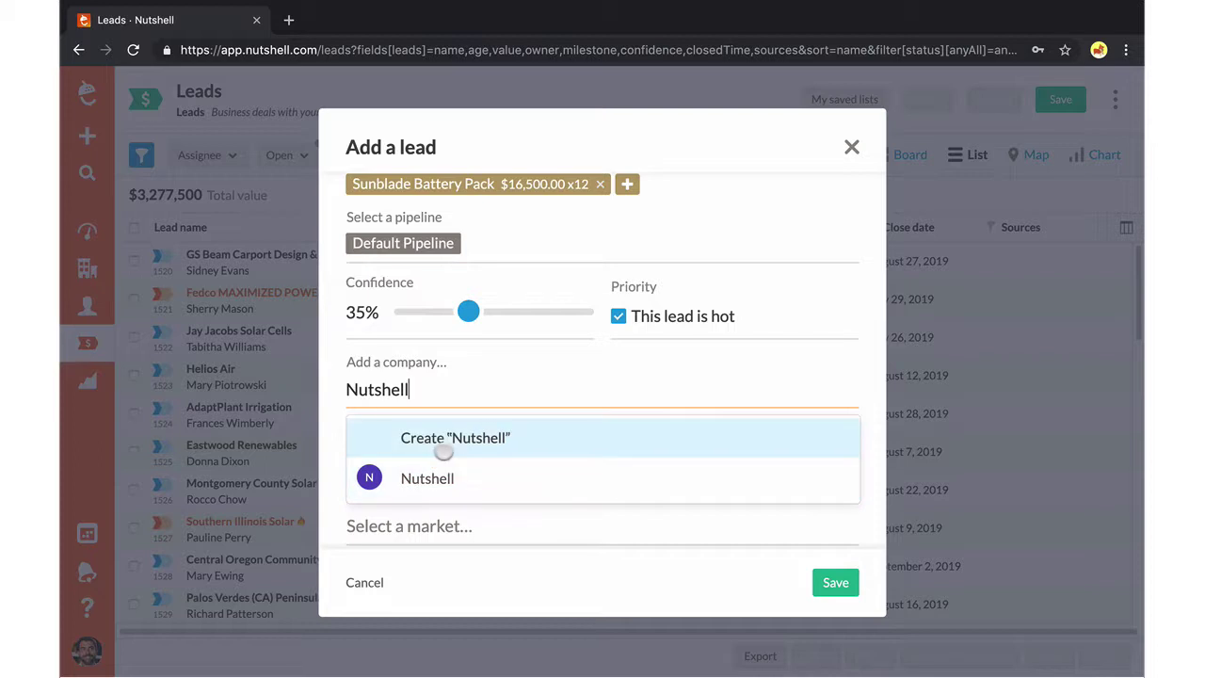
left_click(426, 480)
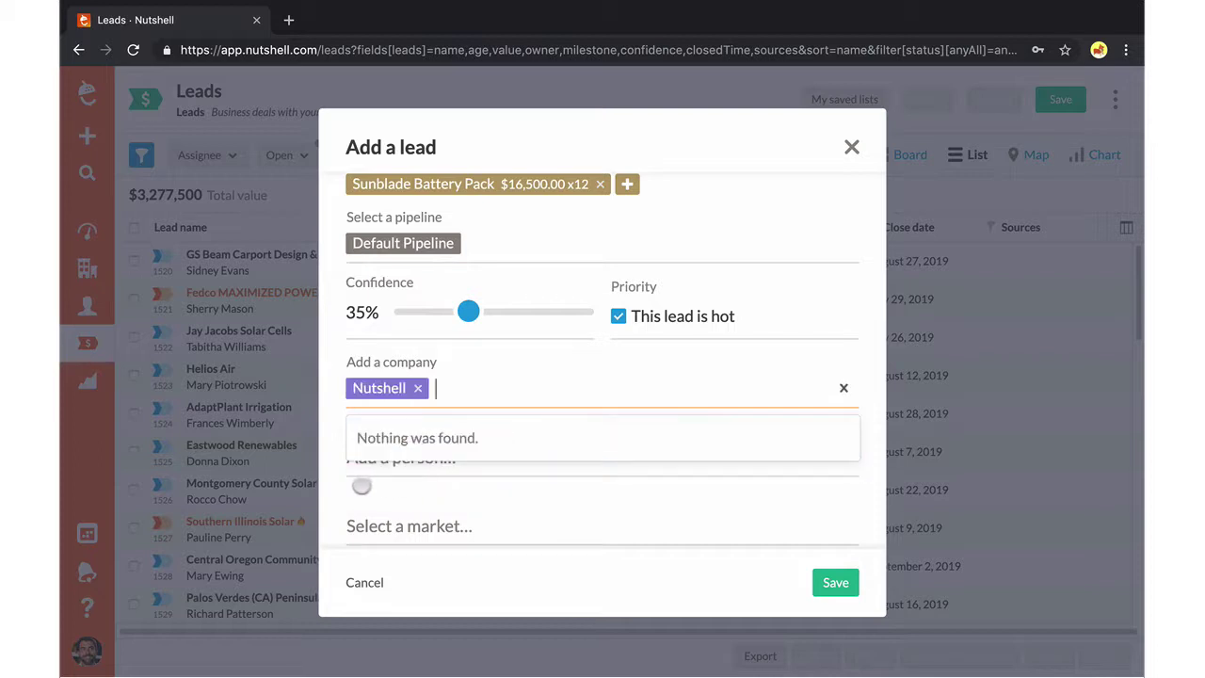
left_click(362, 486)
Find the contact by first name and add that person to the lead.
scroll(403, 457, "down", 2)
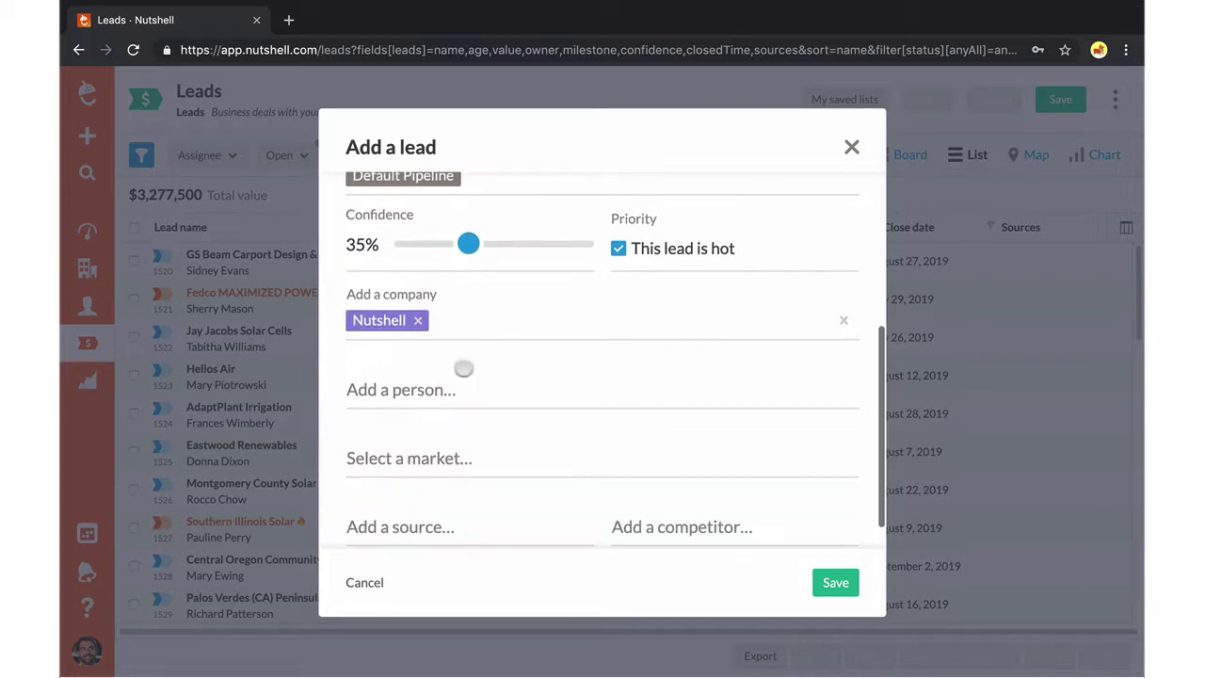
scroll(483, 334, "down", 1)
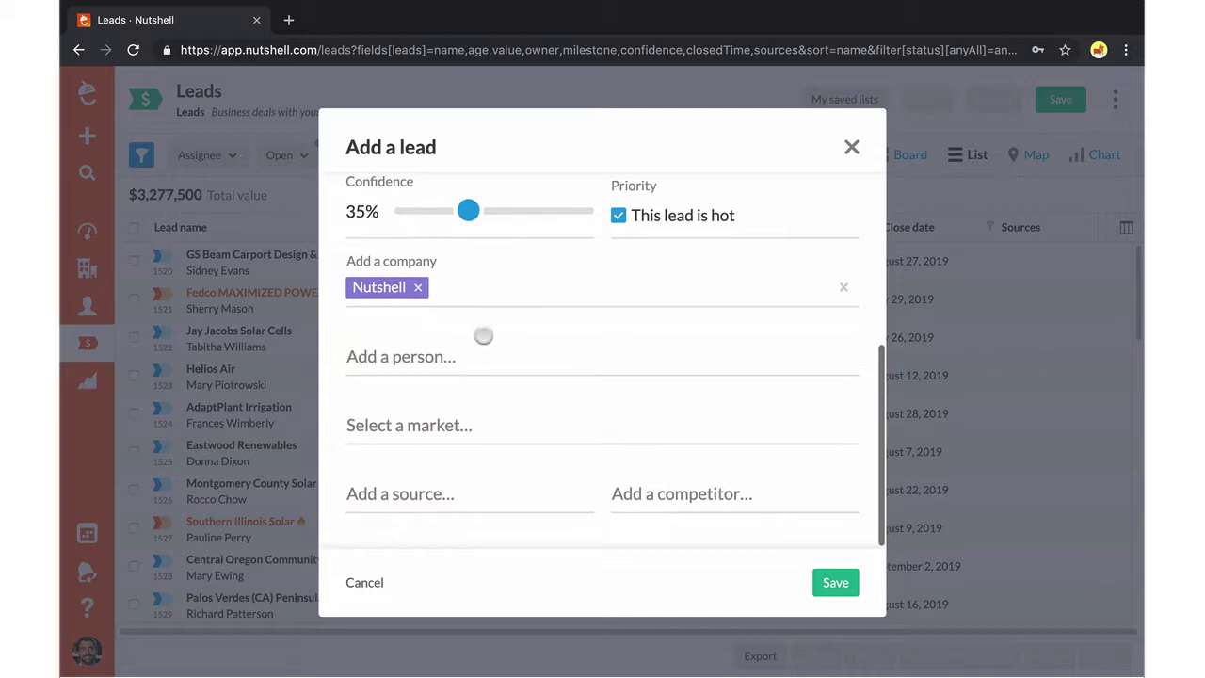
left_click(415, 363)
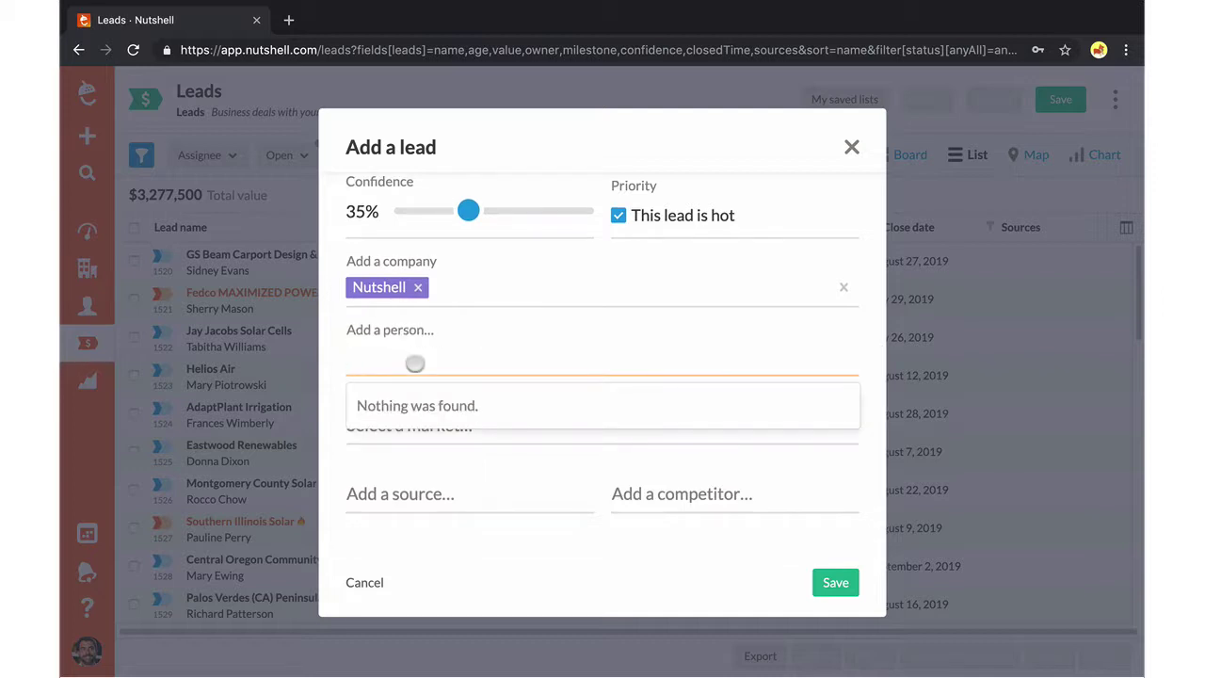
type("Madi")
left_click(409, 449)
left_click(330, 442)
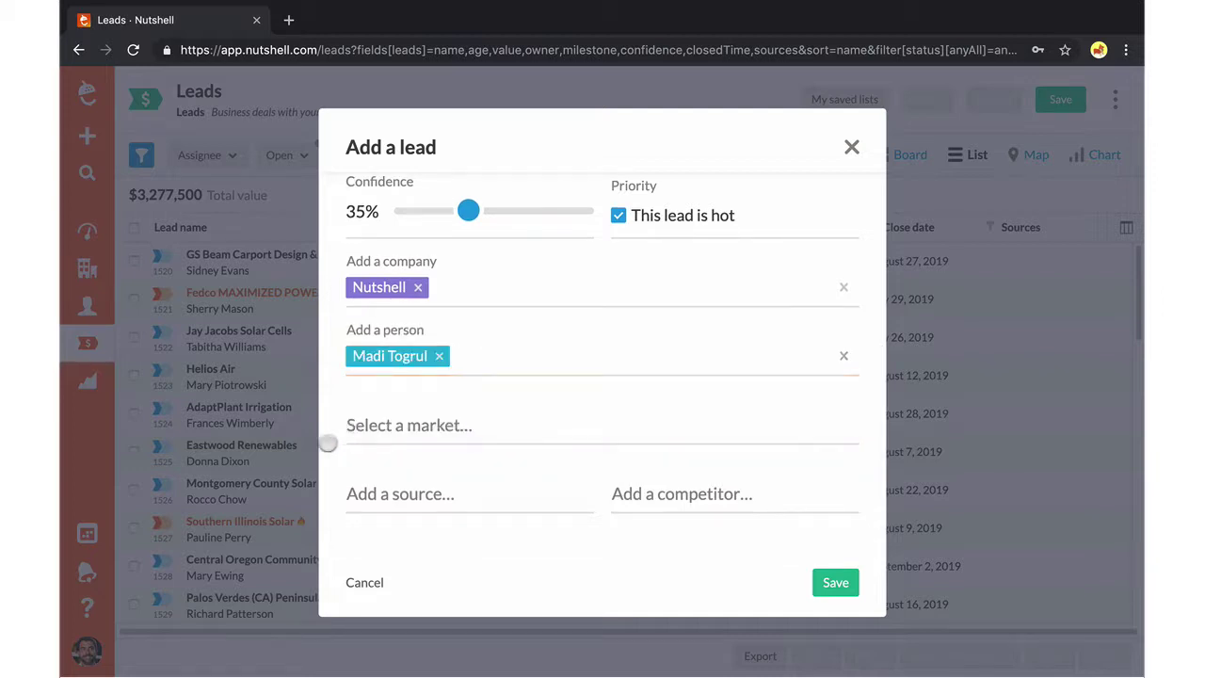
Set the lead's market to U.S. and its source to Word of mouth.
left_click(386, 423)
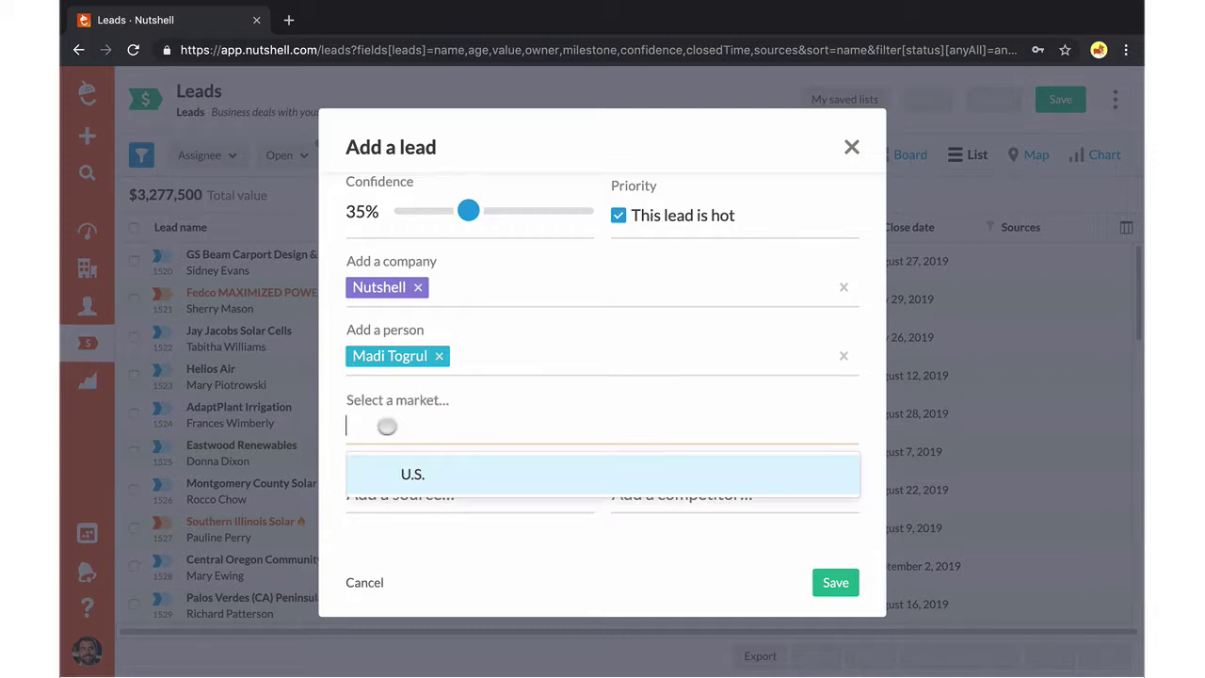
left_click(407, 475)
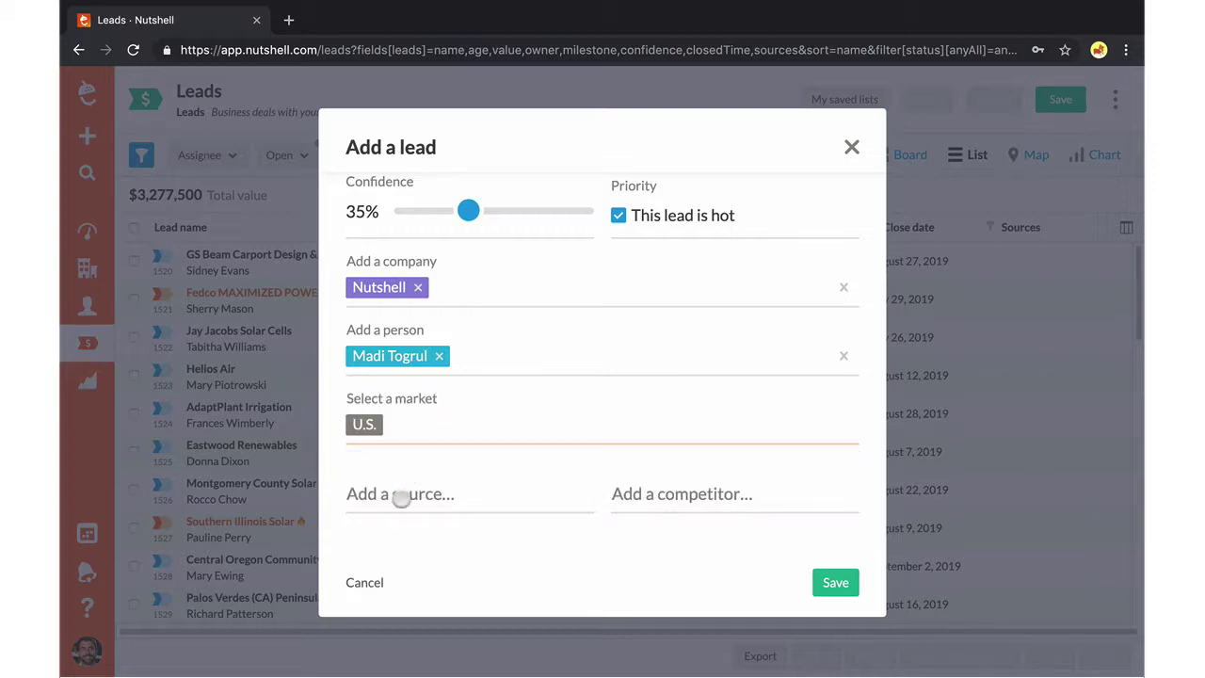
left_click(402, 492)
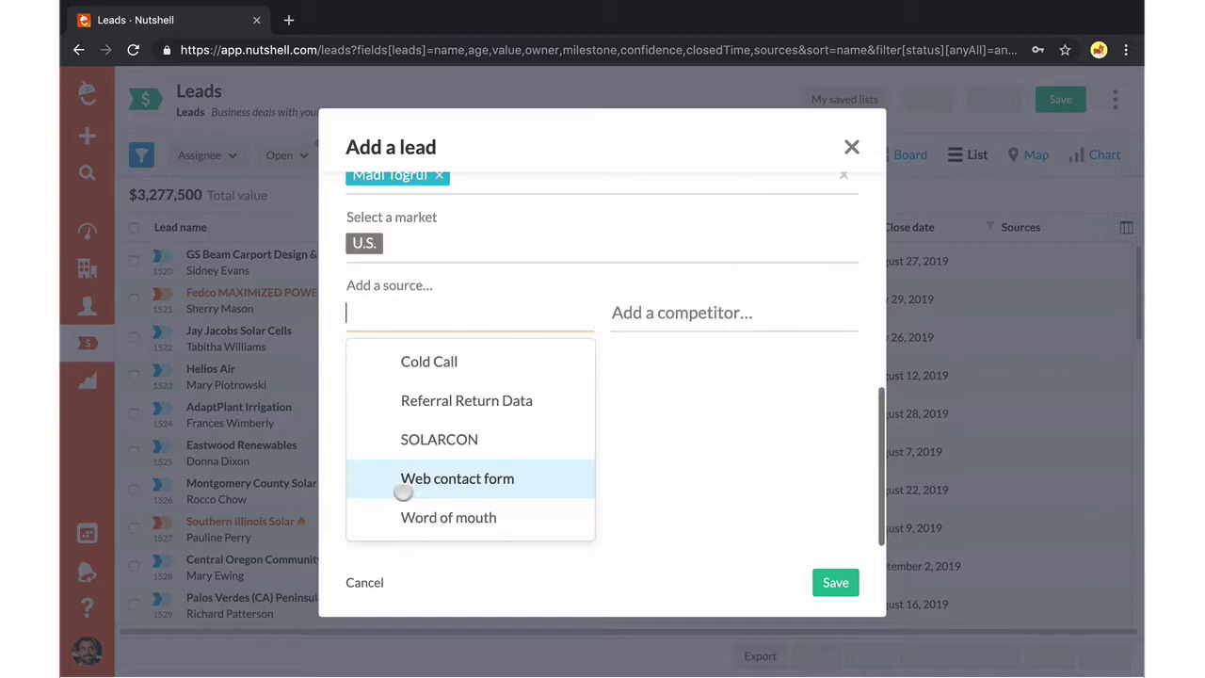
left_click(449, 517)
Add Southwest Solar as the lead's competitor and save the new lead.
left_click(681, 361)
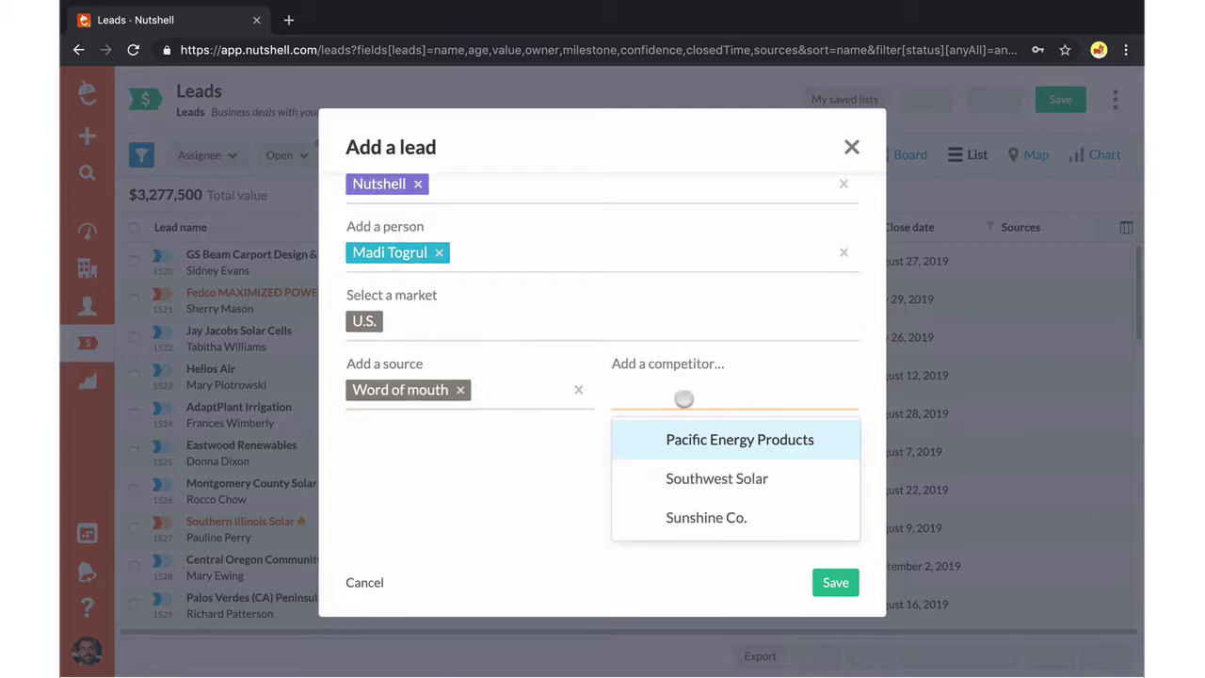
left_click(697, 477)
left_click(656, 559)
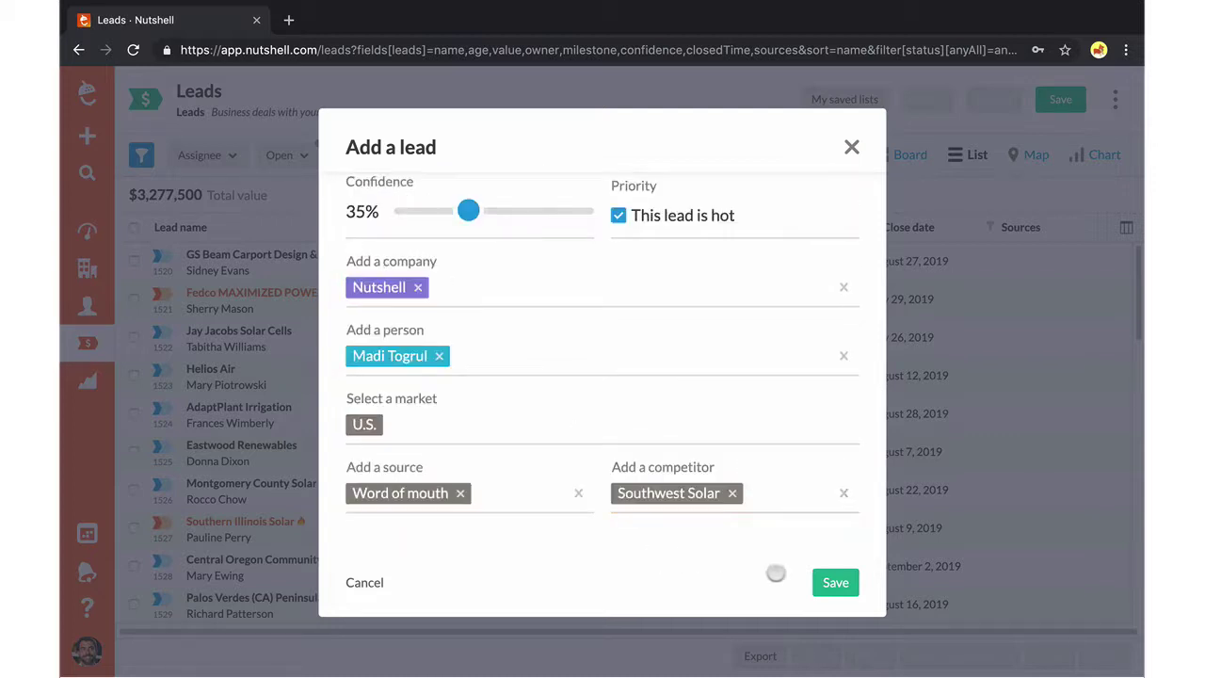
scroll(763, 279, "up", 3)
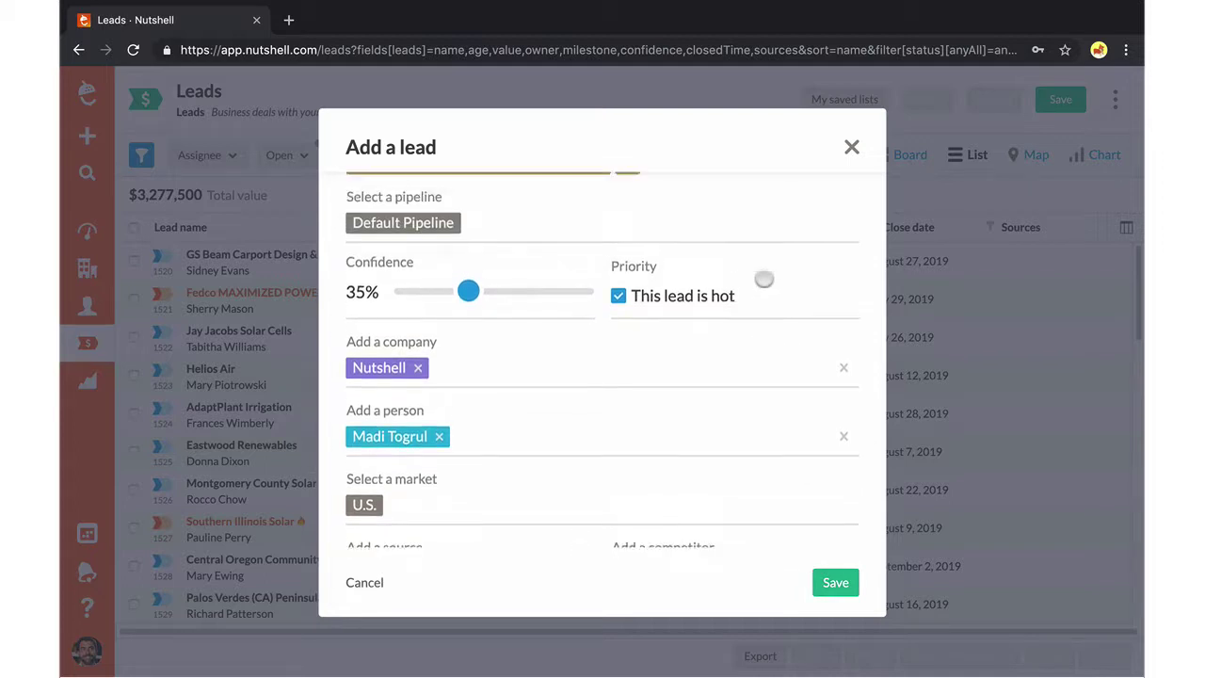
scroll(763, 279, "up", 4)
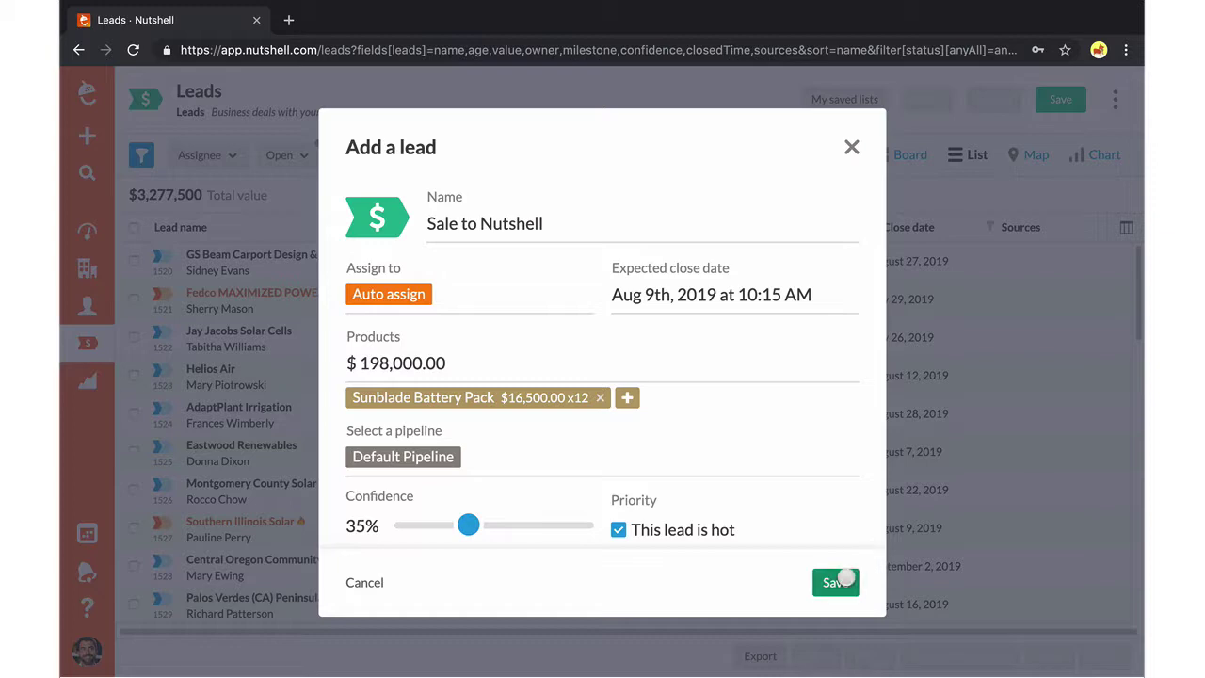
left_click(845, 581)
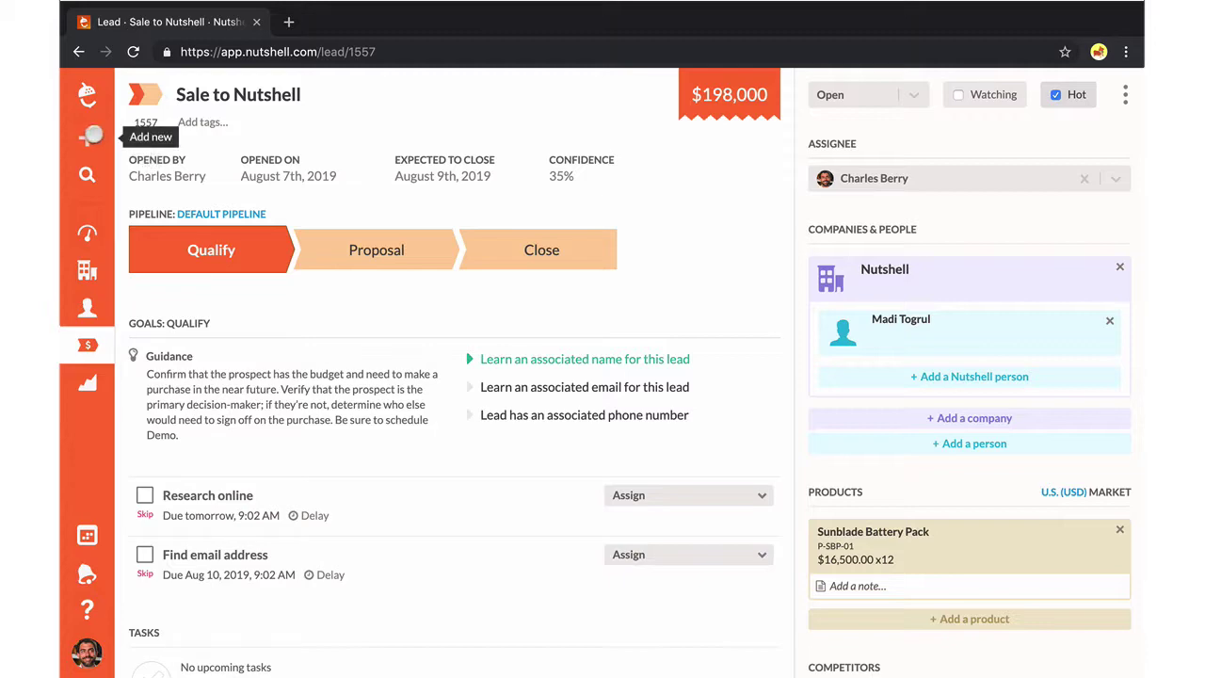
left_click(88, 137)
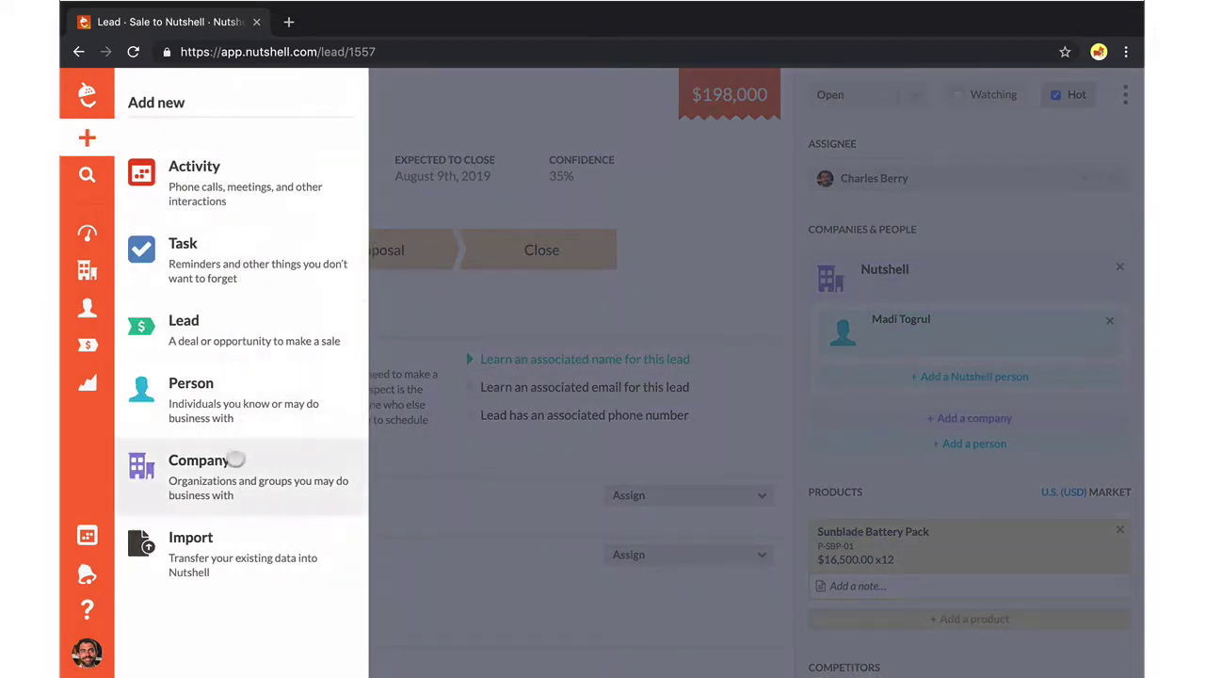
left_click(376, 327)
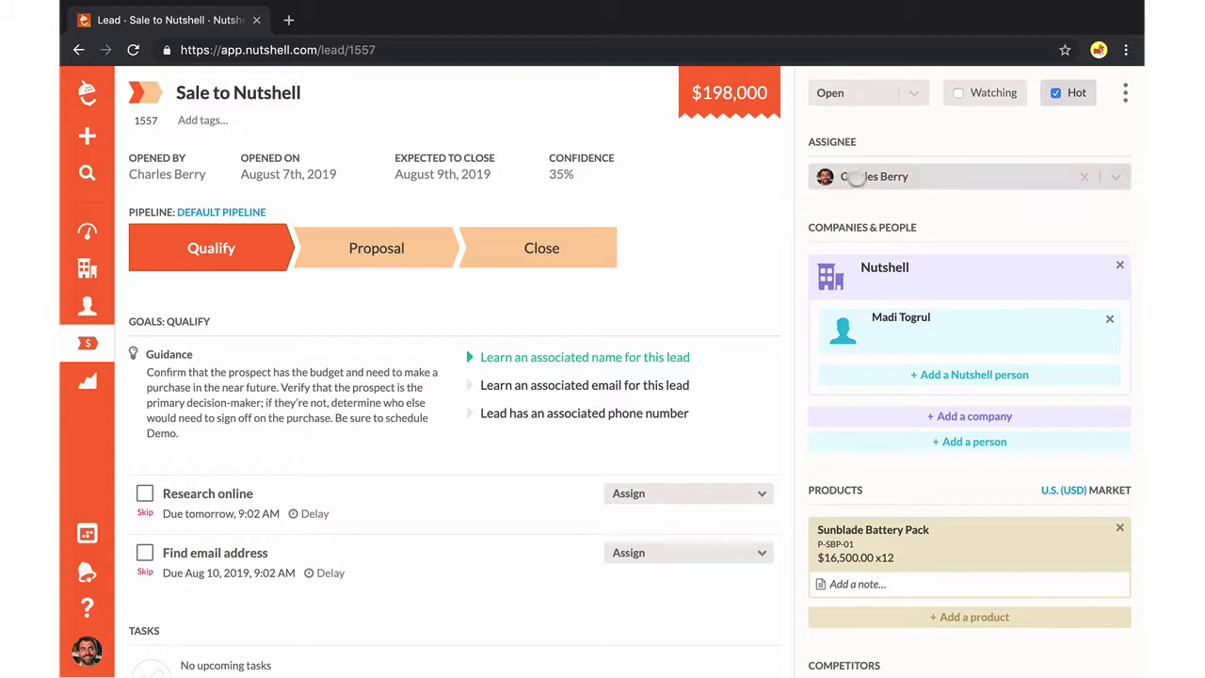
Review the saved lead's assignee choices, linked company and person, product, competitor, source and pipeline stages.
left_click(867, 176)
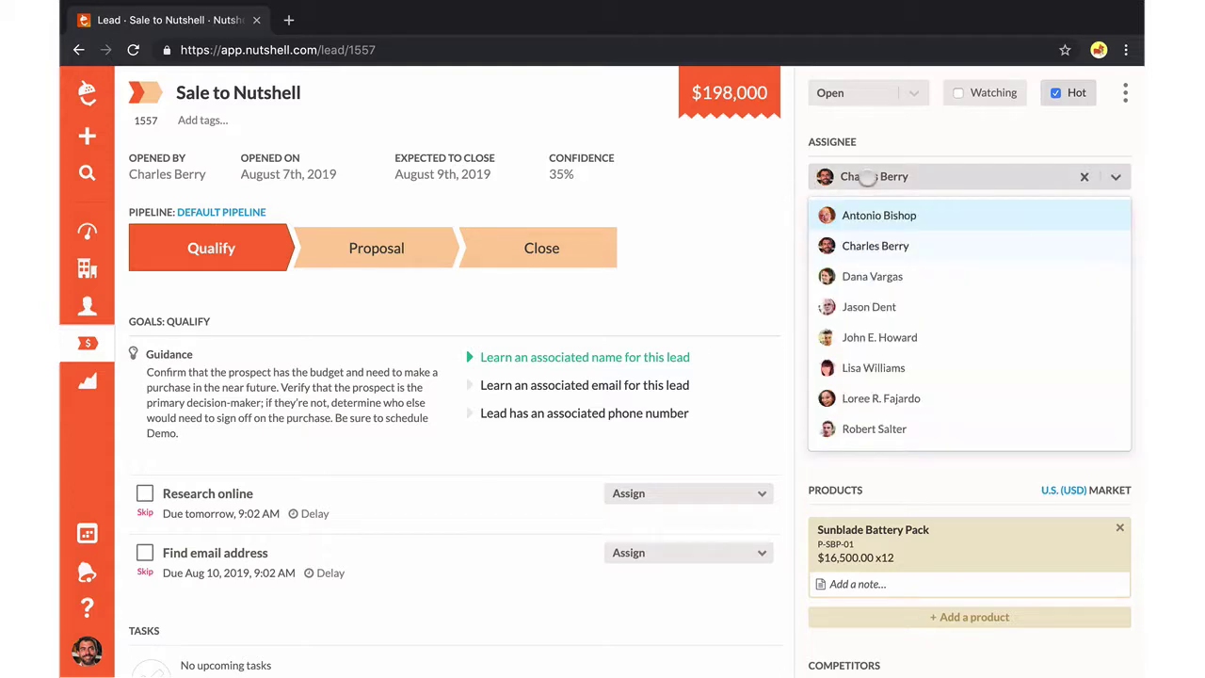
left_click(866, 242)
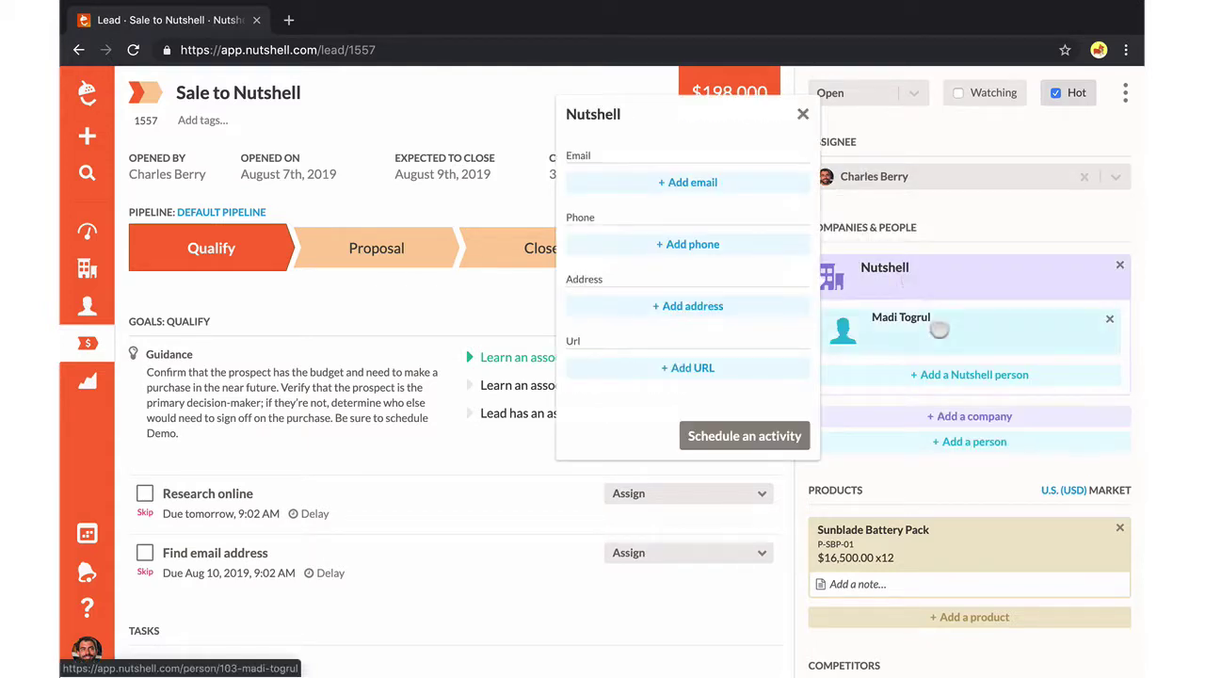
scroll(913, 423, "down", 3)
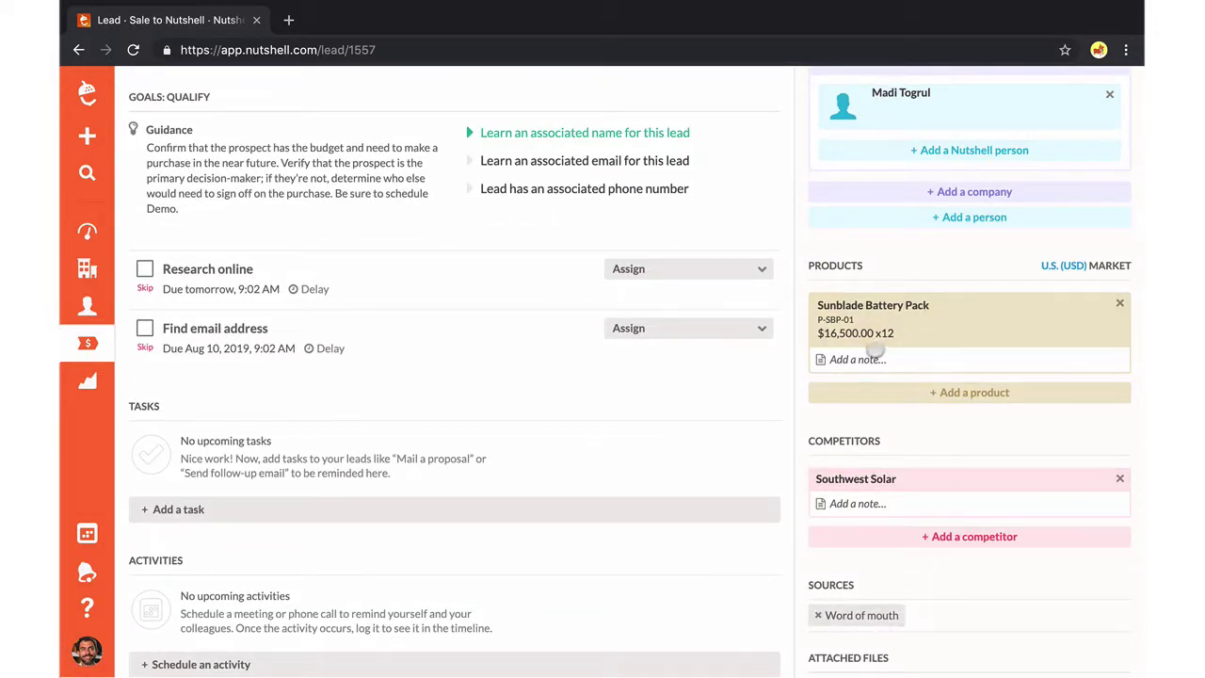
scroll(758, 463, "down", 3)
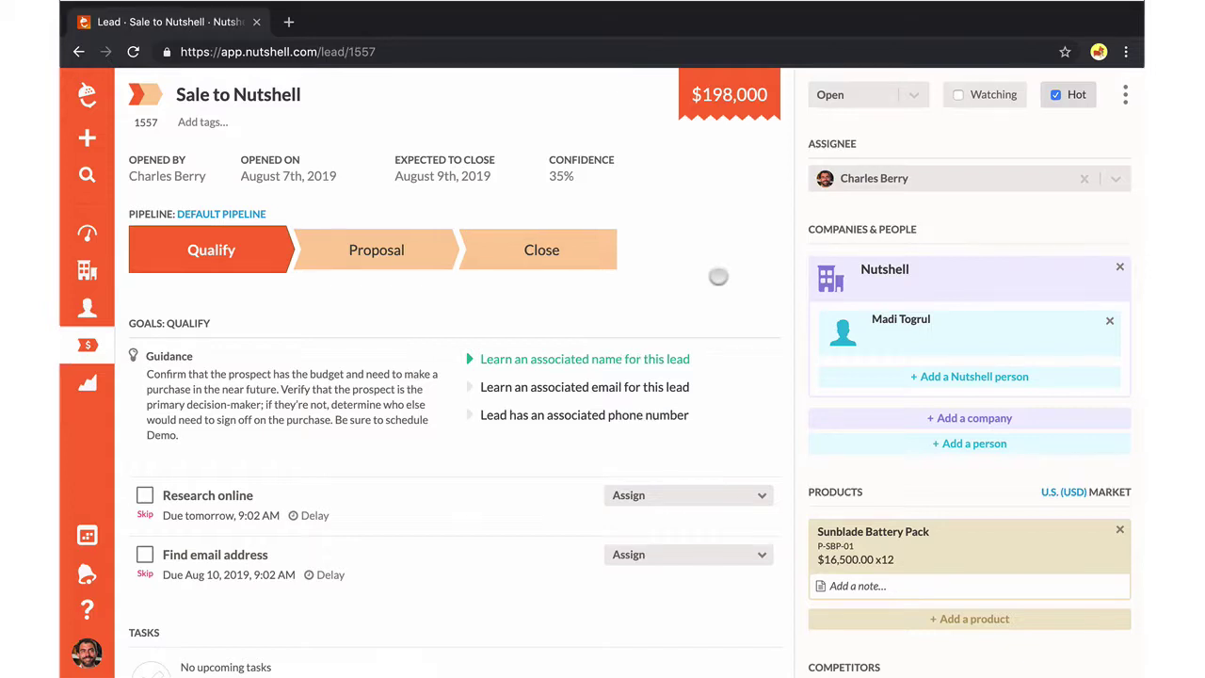
mouse_move(232, 251)
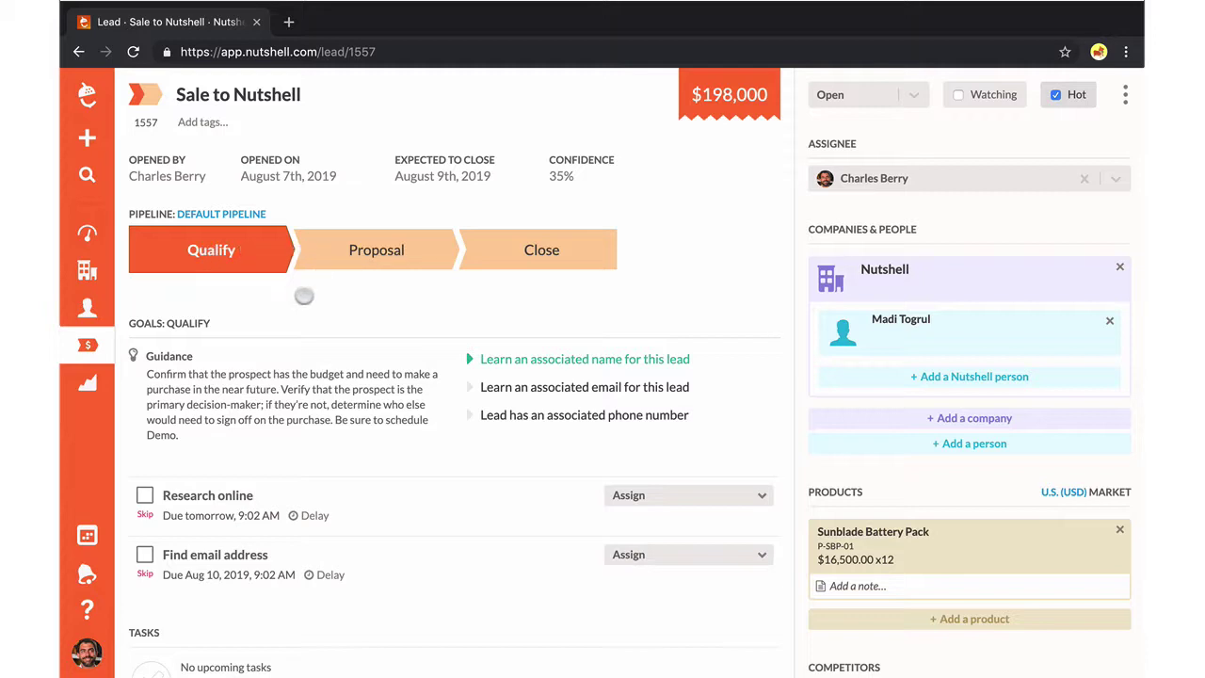
scroll(287, 301, "up", 1)
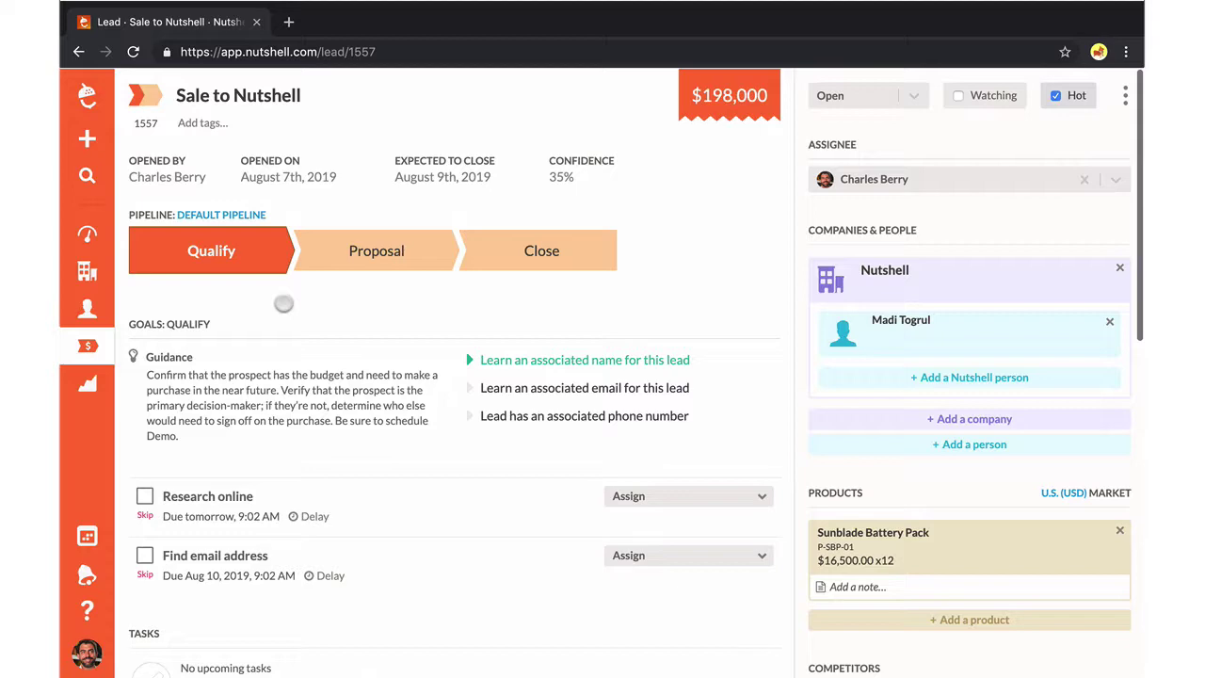
scroll(283, 303, "down", 1)
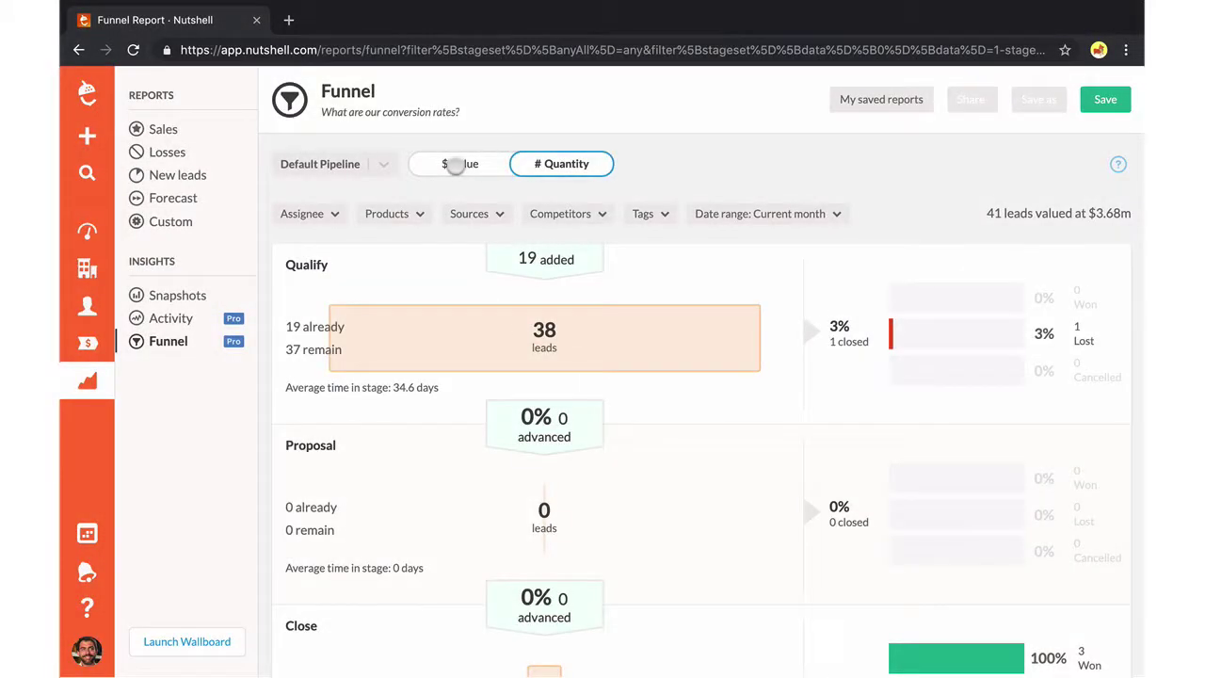
View the Default Pipeline's Funnel report by value and return it to quantity.
left_click(454, 163)
left_click(560, 161)
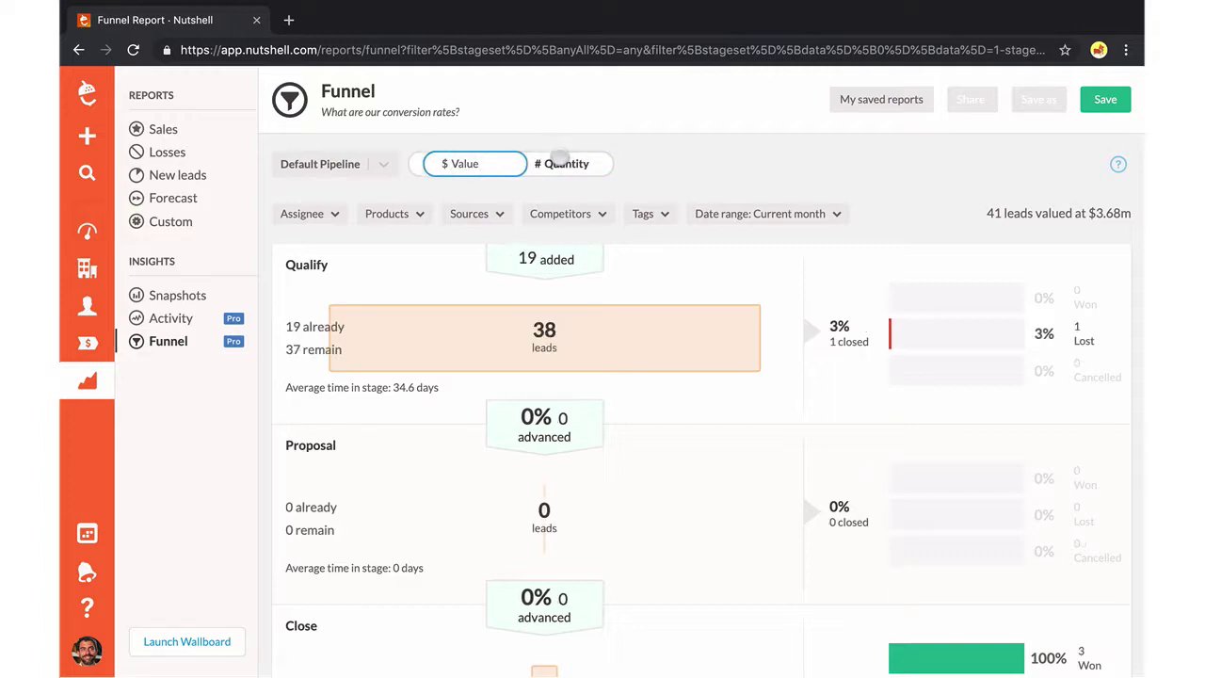
scroll(745, 370, "down", 1)
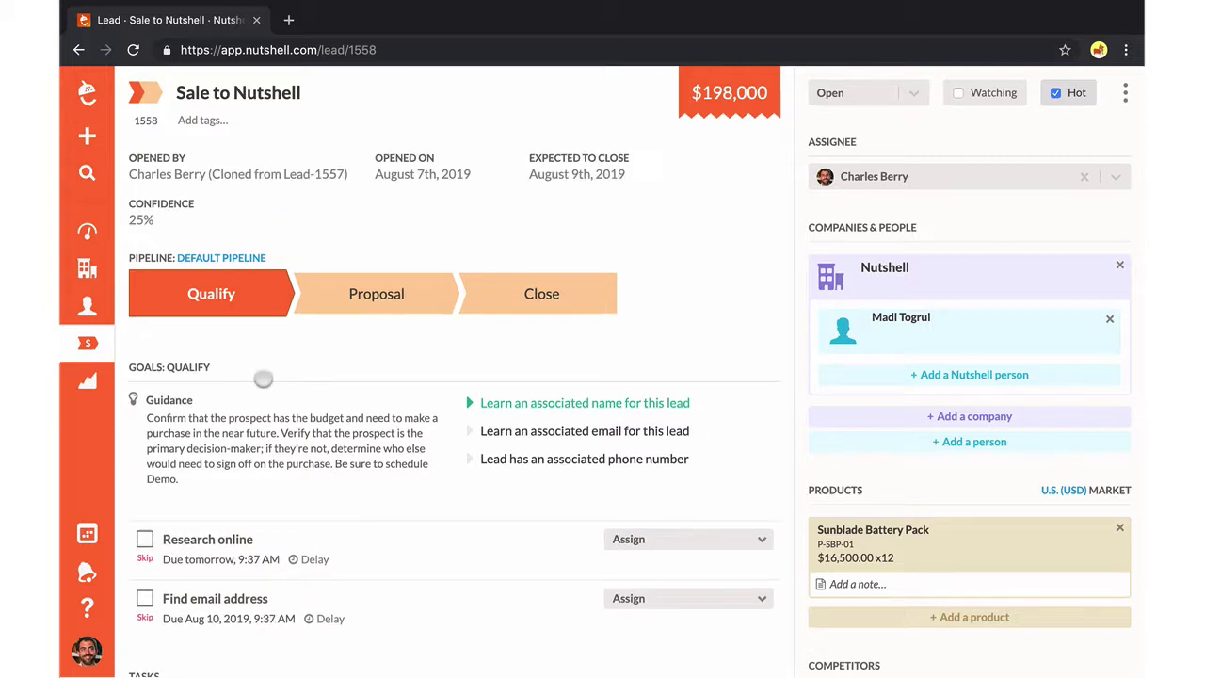
Examine the Qualify goals and steps on the cloned lead, and the Qualify and Proposal stages on the original lead.
scroll(263, 375, "down", 2)
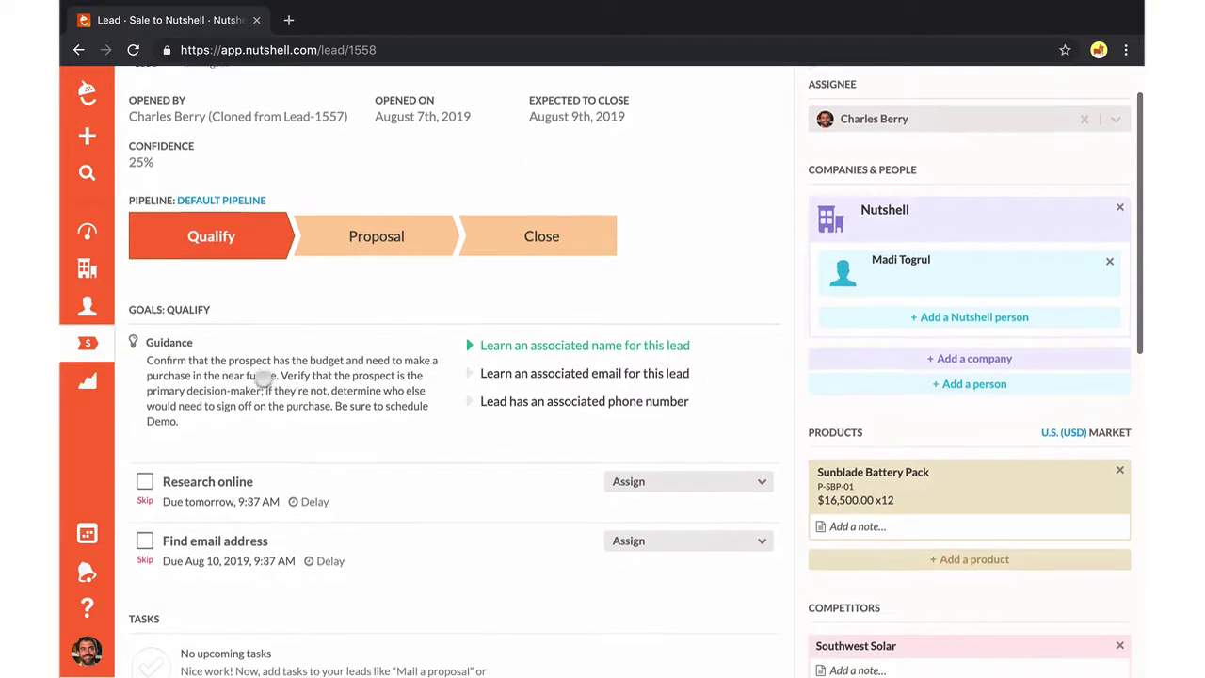
scroll(264, 376, "down", 3)
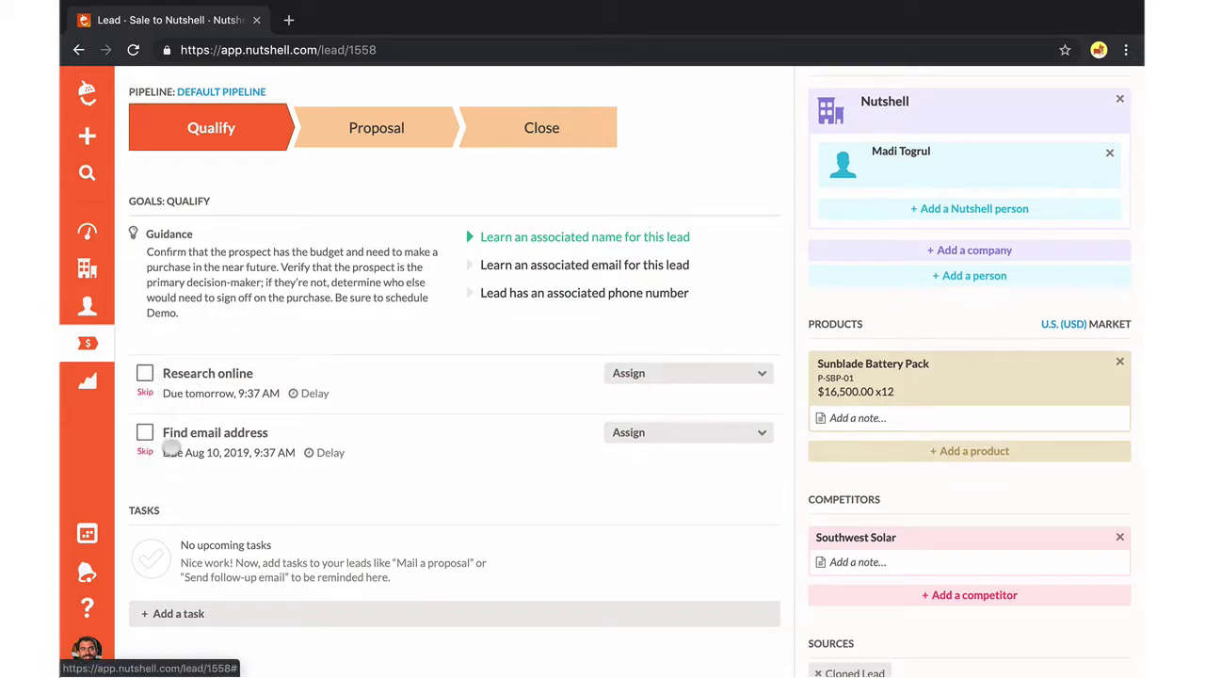
scroll(390, 423, "down", 1)
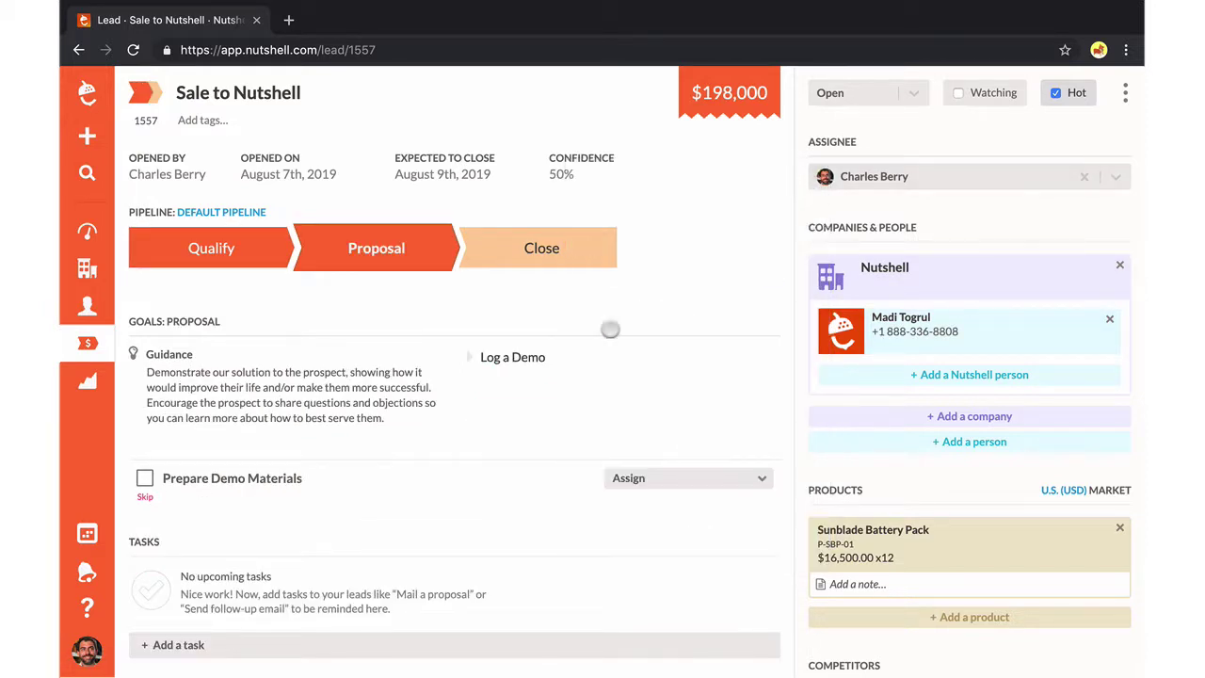
left_click(250, 243)
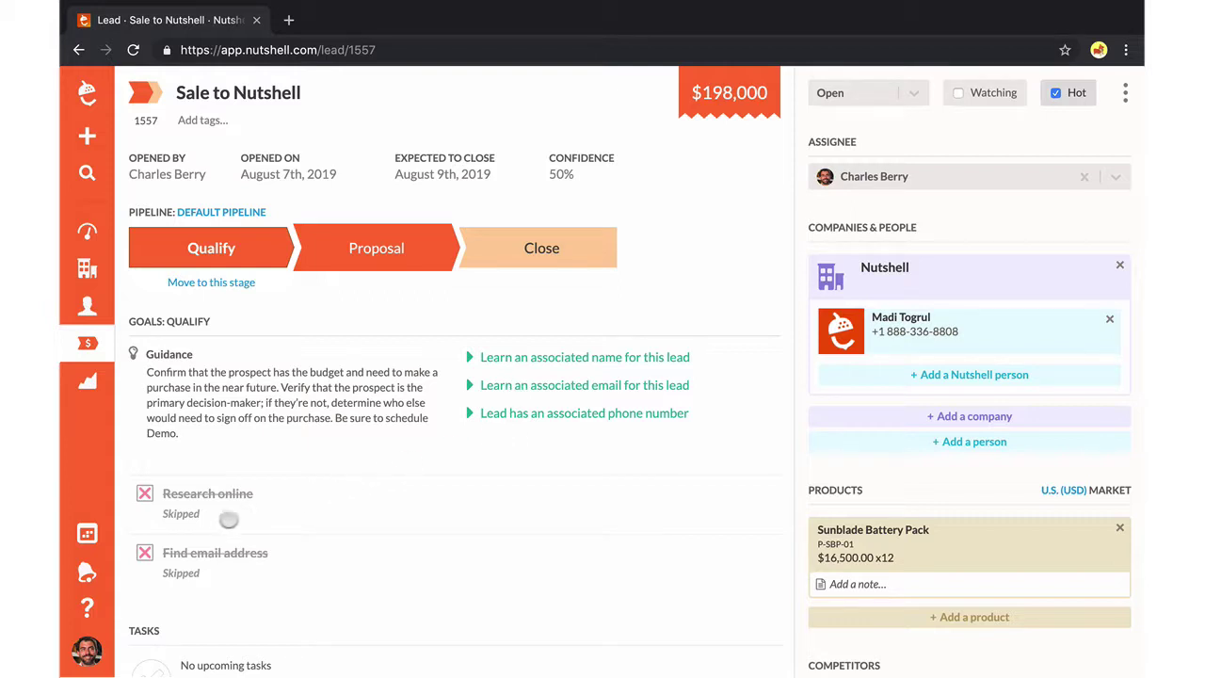
left_click(383, 256)
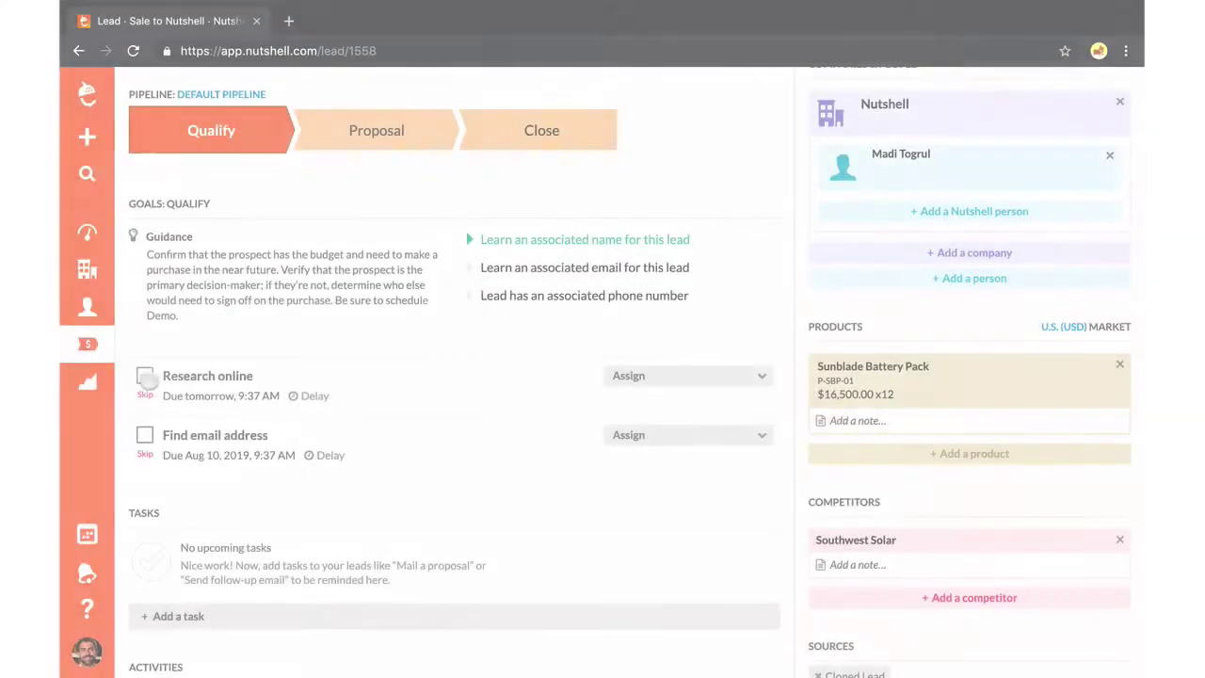
Mark Research online as complete on the cloned lead and skip its Find email address step.
left_click(145, 376)
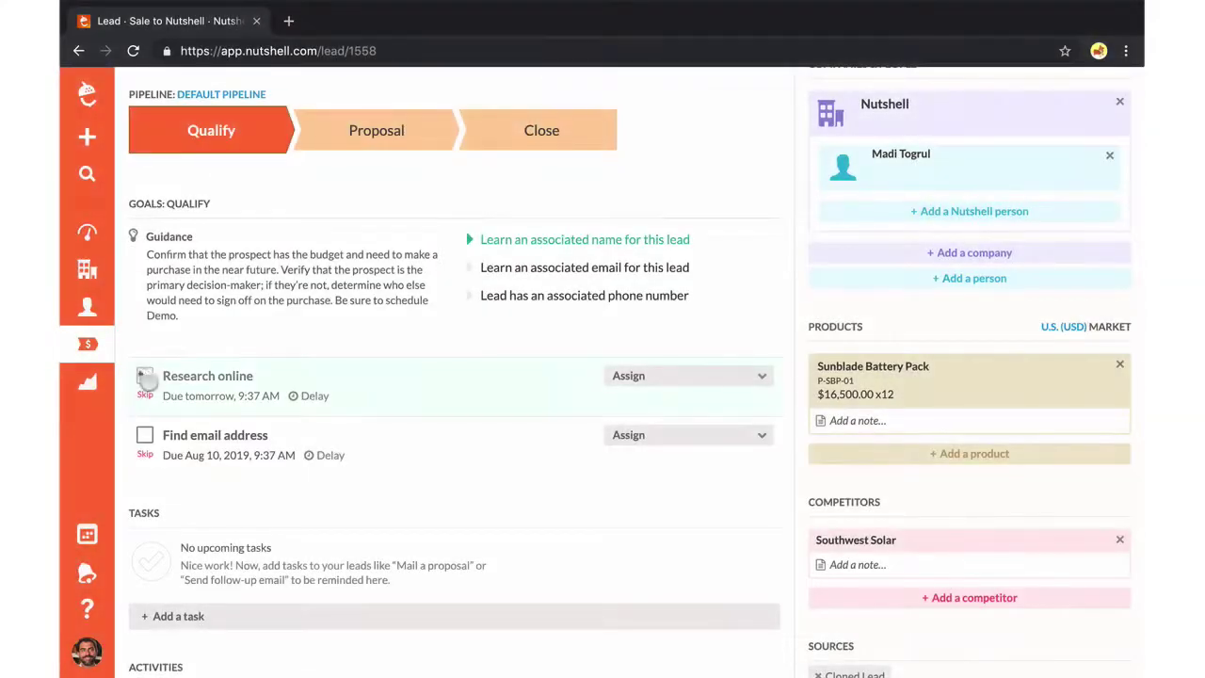
left_click(145, 454)
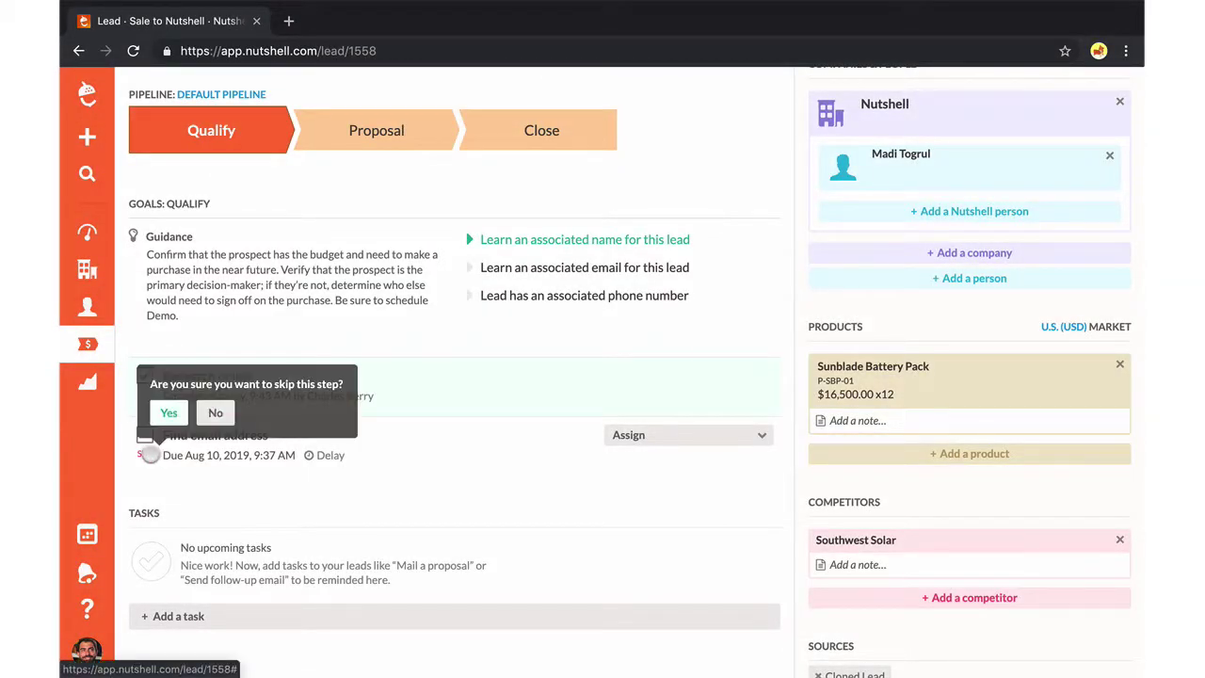
left_click(169, 413)
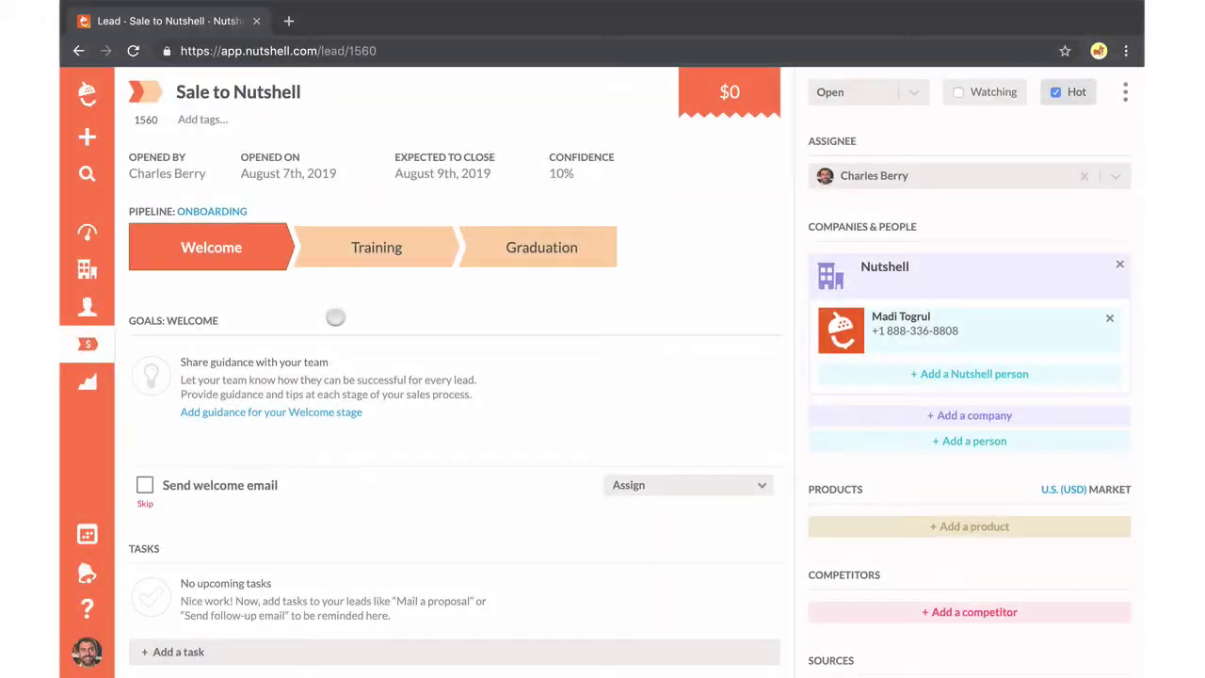
Complete the Send welcome email step on the Onboarding lead and choose to skip Schedule first training session.
scroll(335, 317, "down", 3)
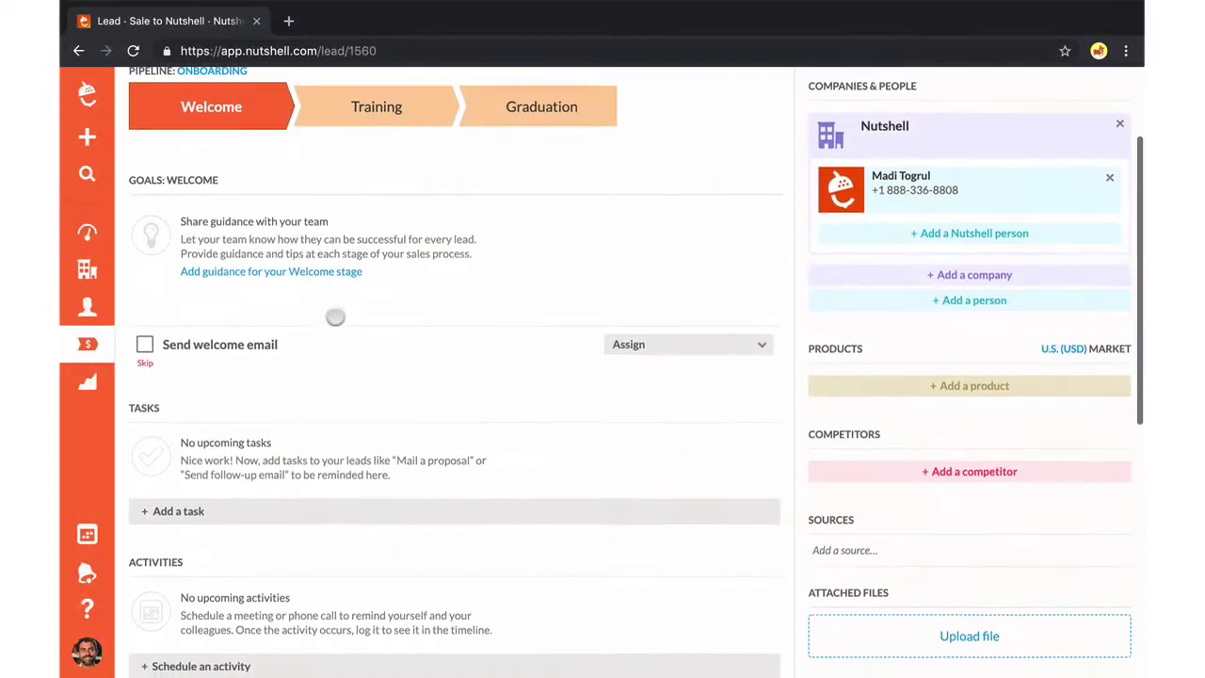
left_click(145, 331)
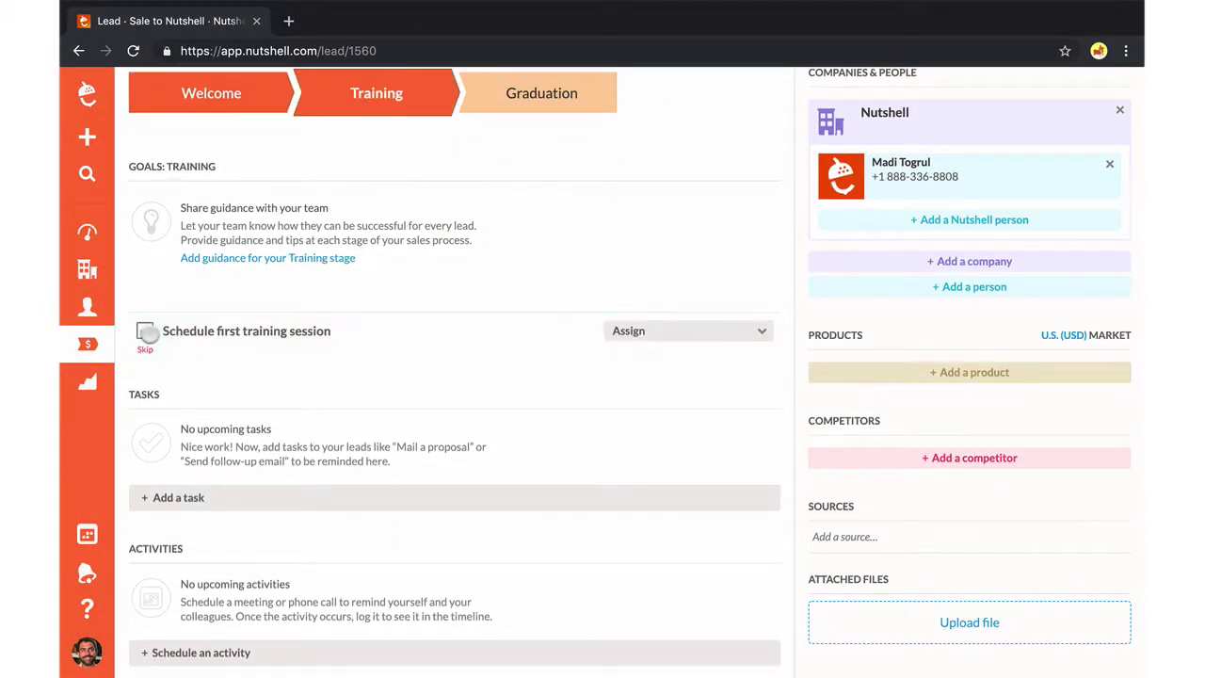
left_click(147, 348)
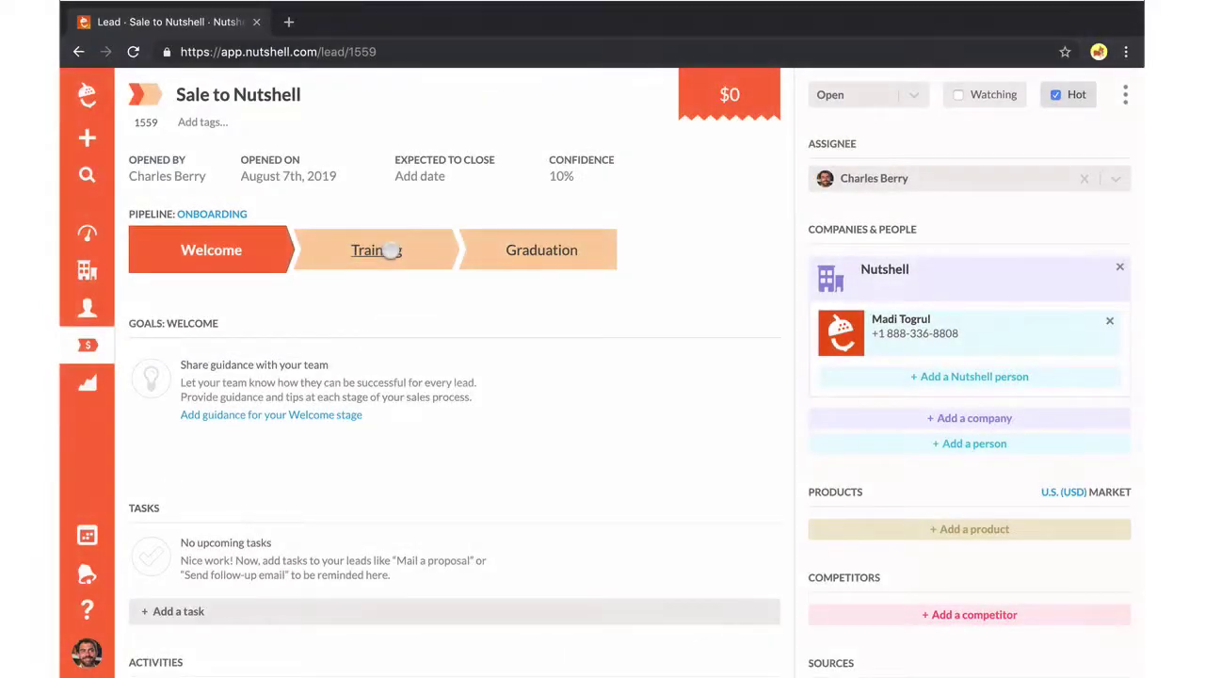
Advance the Onboarding lead without stage steps manually to Training and on to Graduation.
left_click(390, 250)
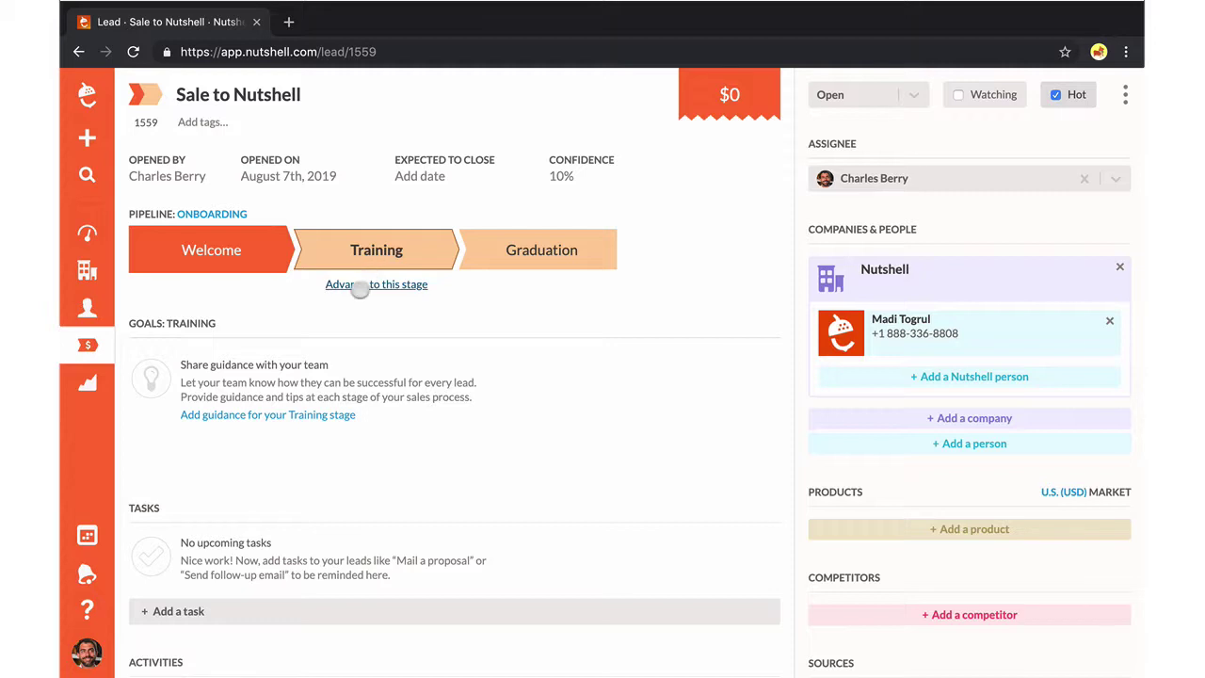
left_click(362, 284)
left_click(506, 250)
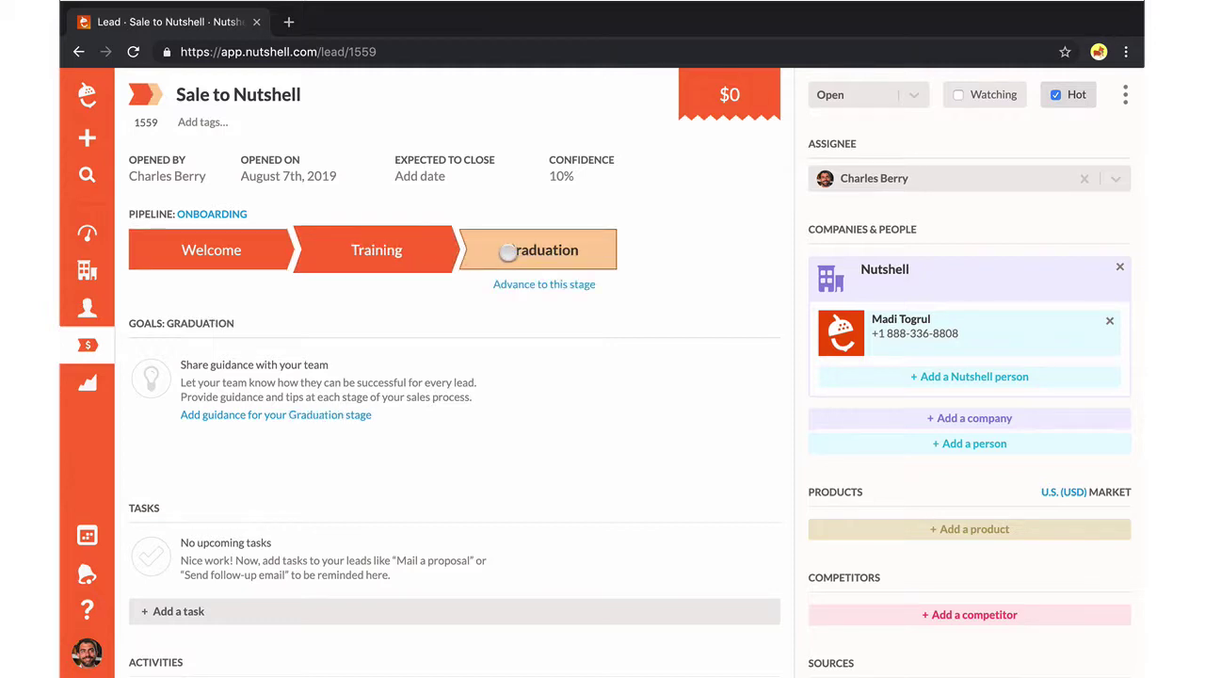
left_click(523, 284)
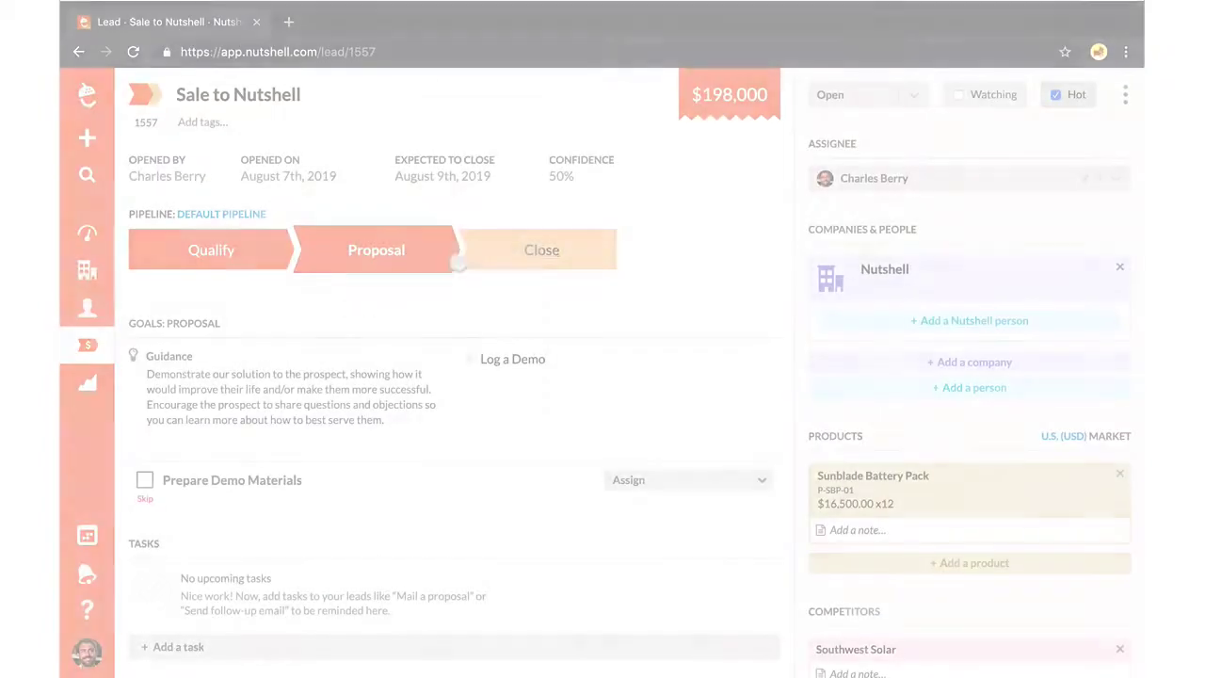
View the Close stage of the $198,000 lead and go back to its Proposal stage.
left_click(537, 250)
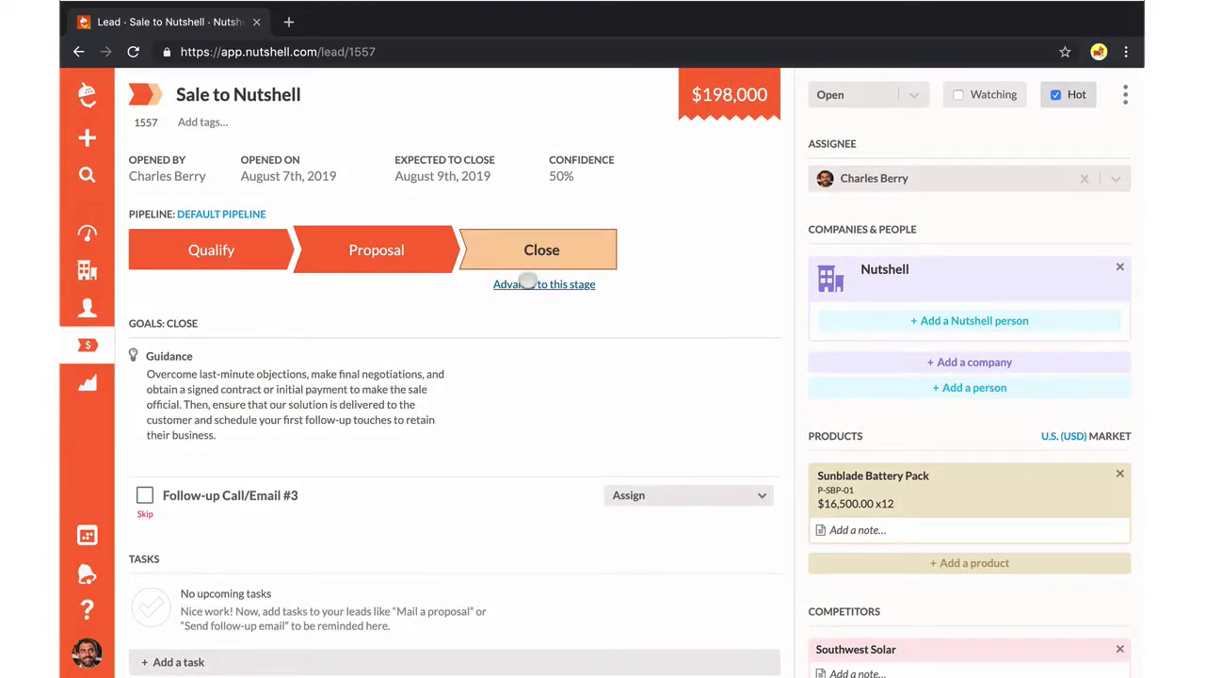
left_click(394, 255)
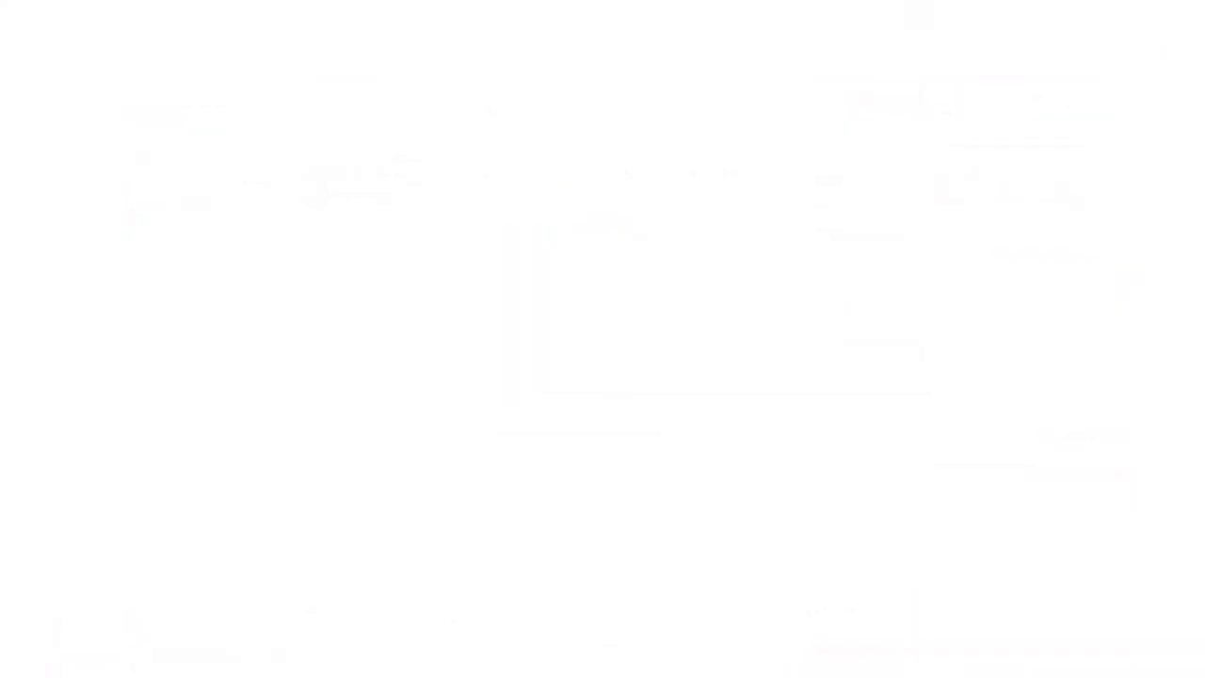
Review the Default Pipeline's Close stage settings, Proposal stage goal and Prepare Demo Materials task without changing them.
left_click(780, 182)
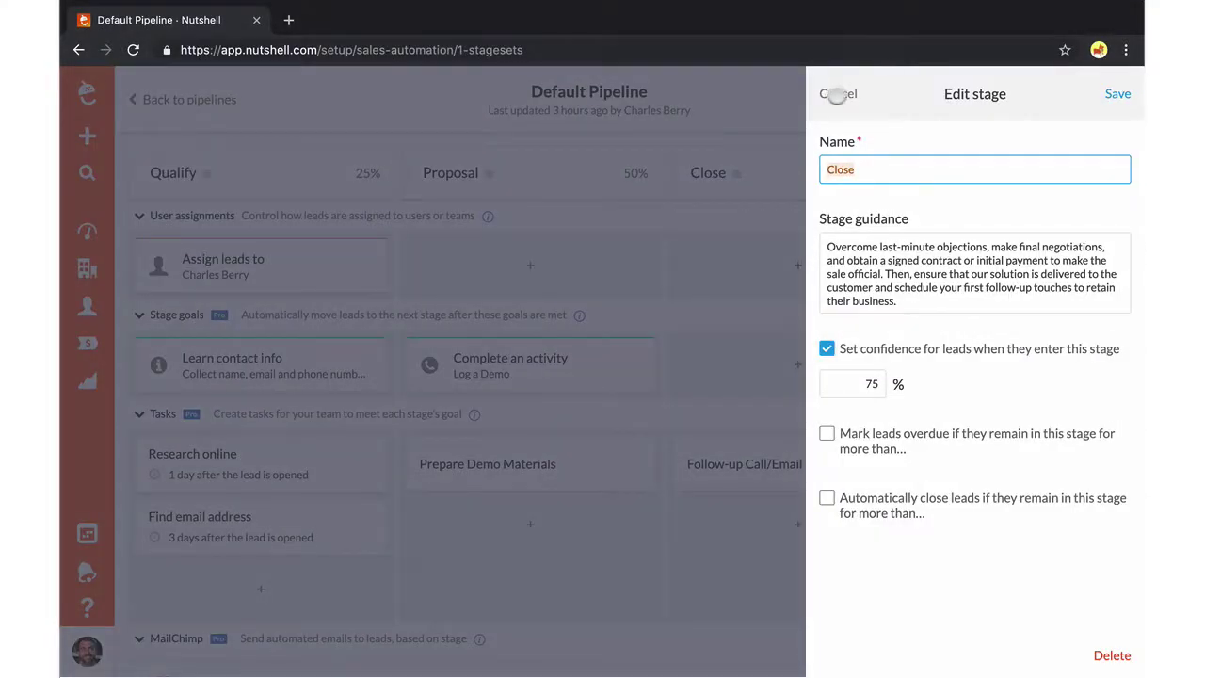
left_click(761, 172)
left_click(616, 359)
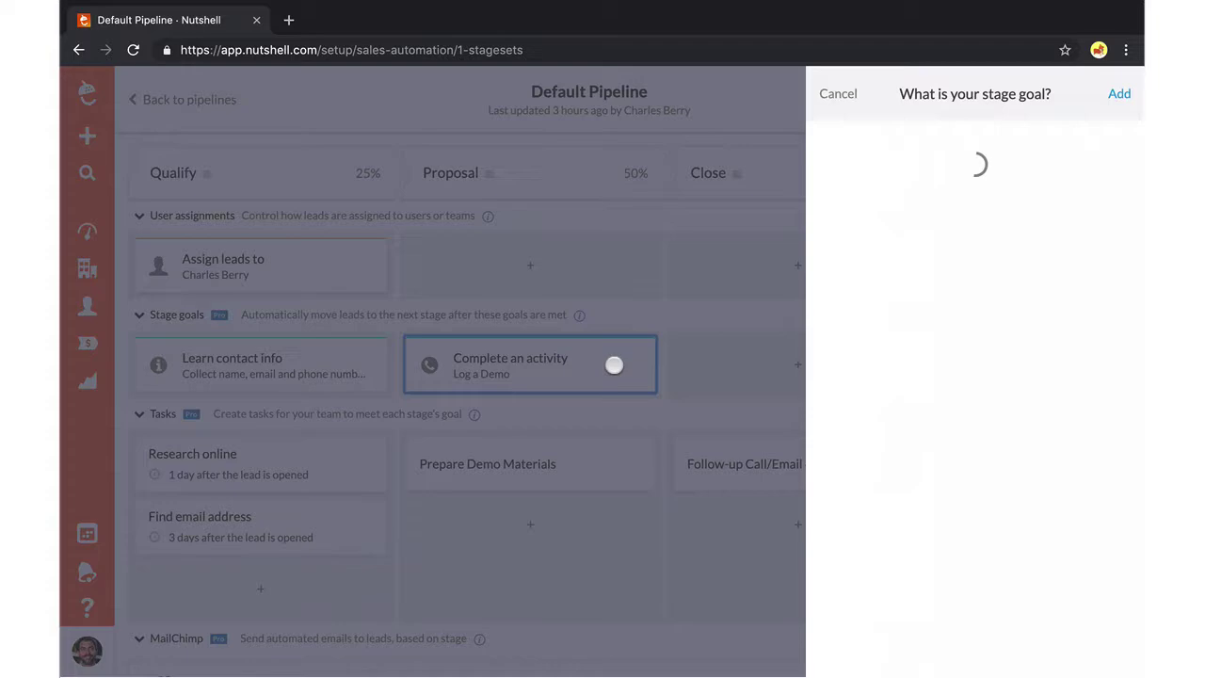
left_click(839, 97)
left_click(606, 471)
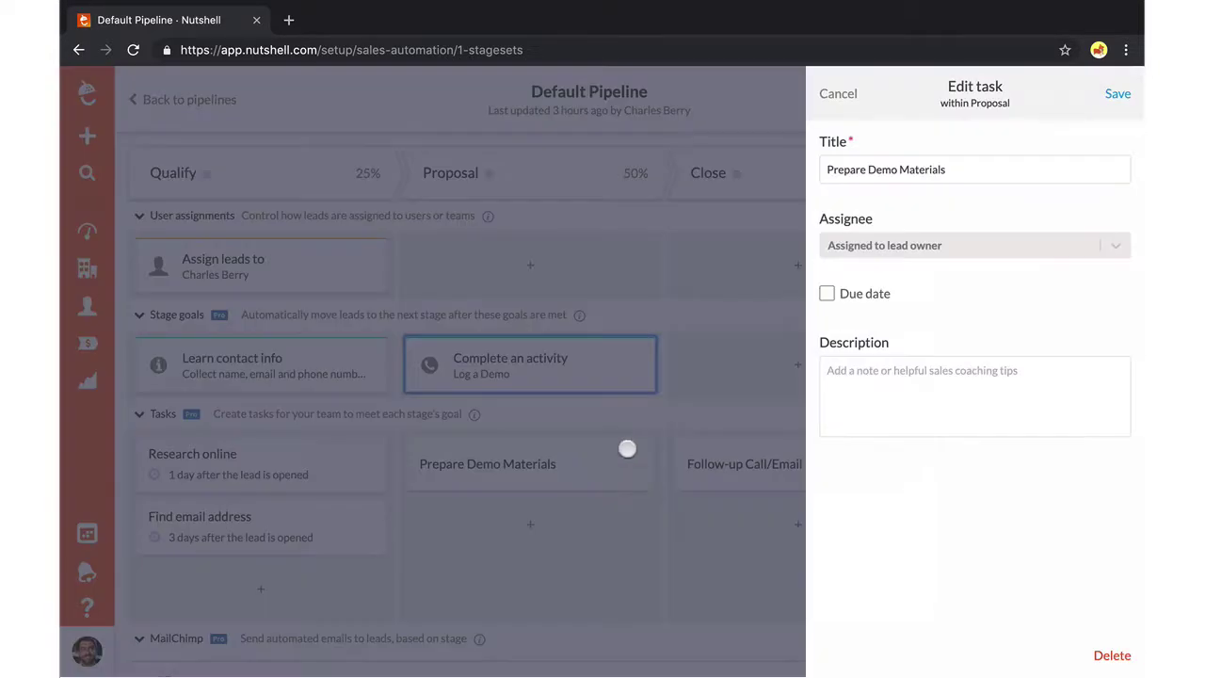
left_click(853, 89)
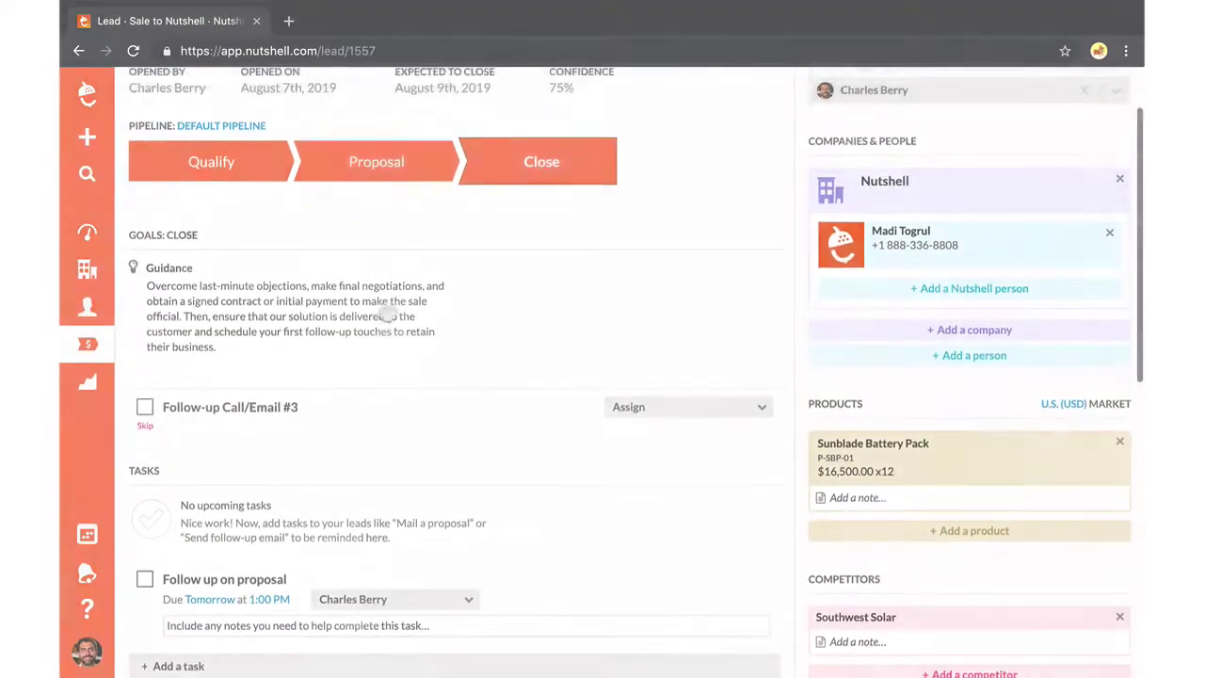
Schedule and save a Phone Call activity starting at 4:00 PM from the Nutshell contact's page.
scroll(388, 316, "down", 5)
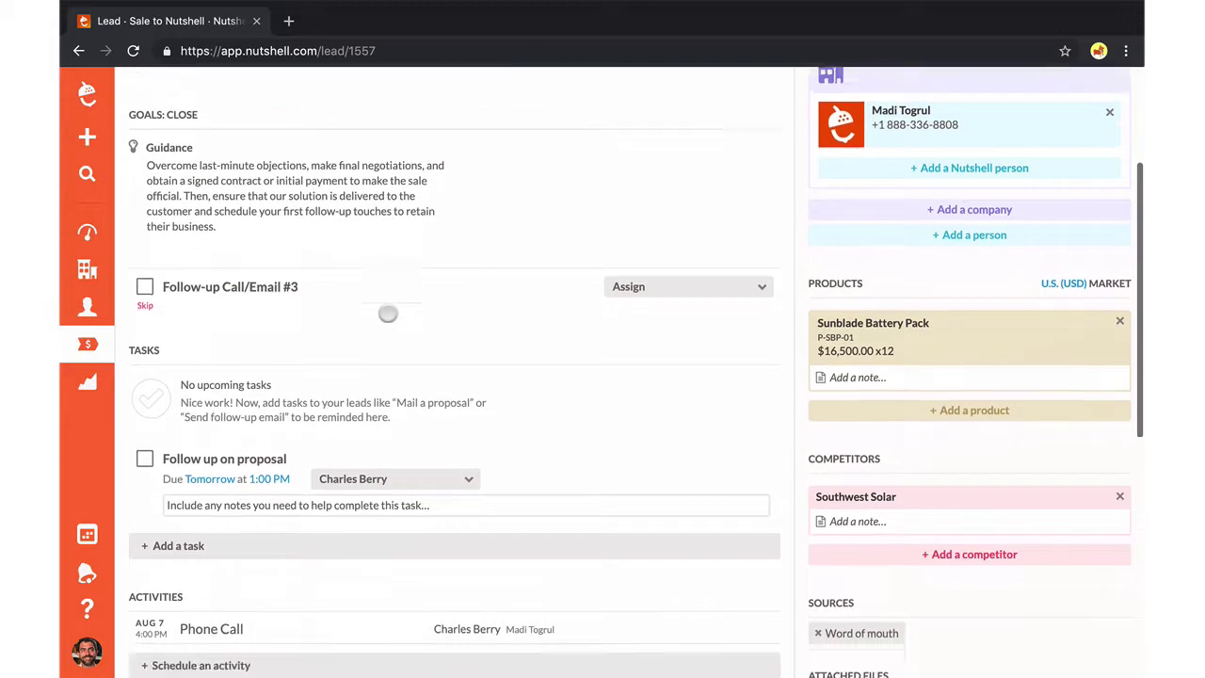
scroll(388, 316, "down", 2)
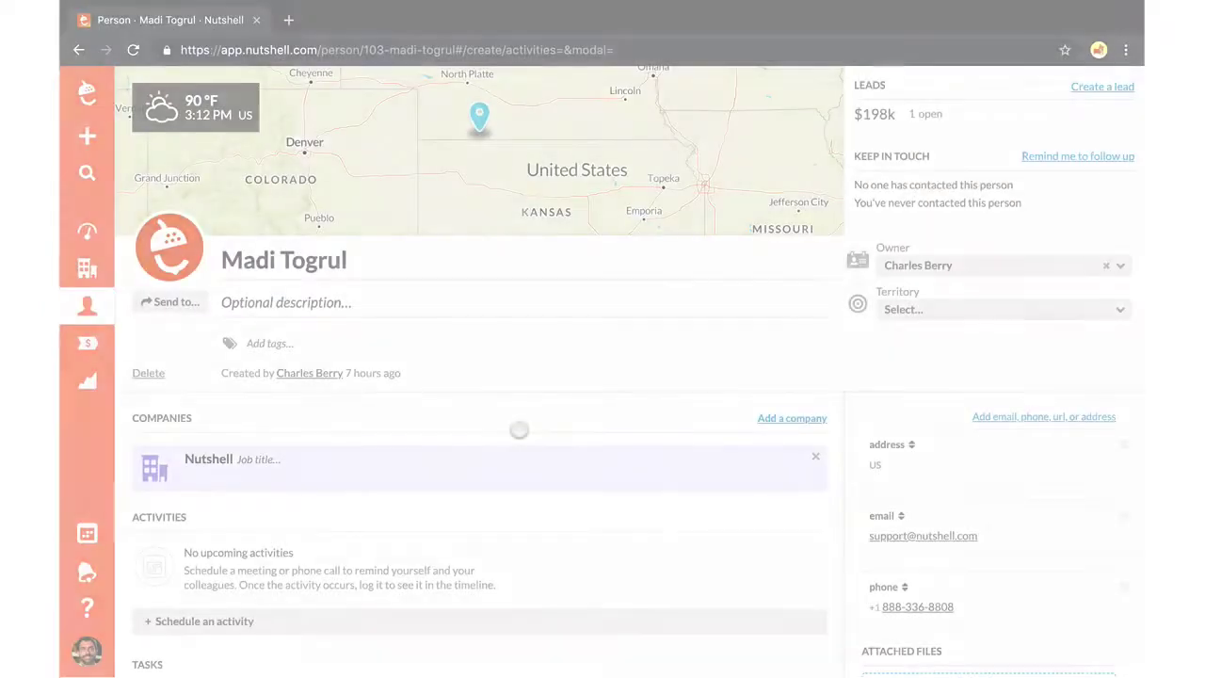
left_click(229, 621)
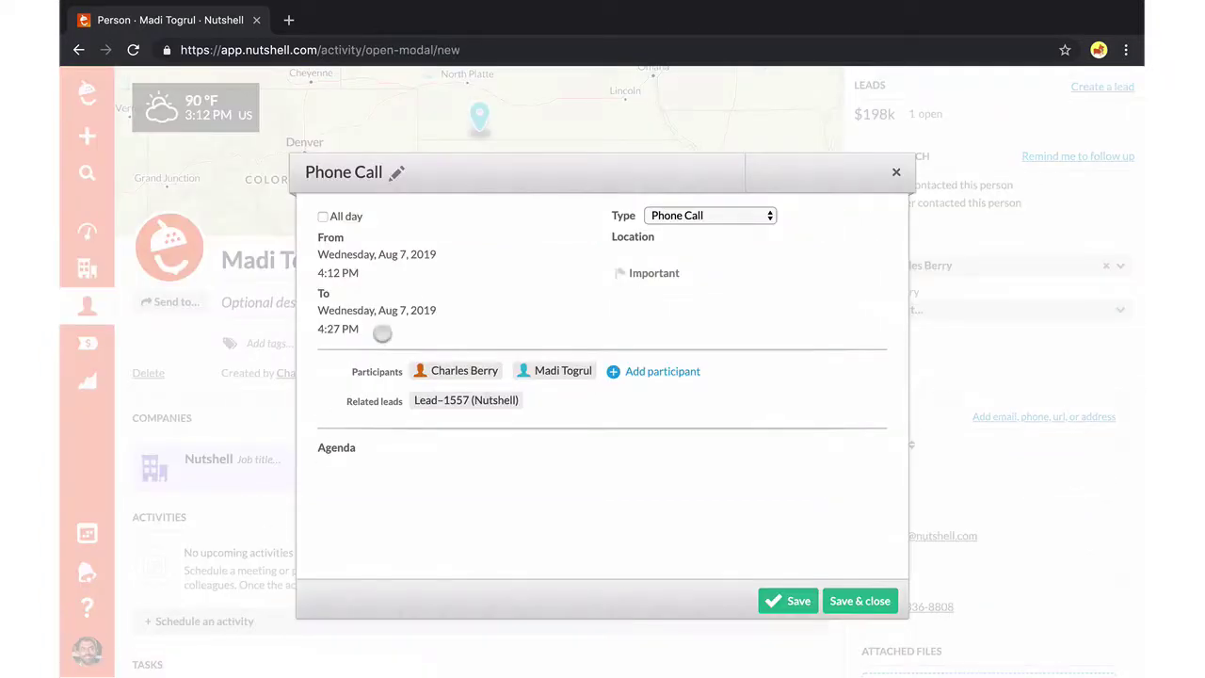
left_click(325, 273)
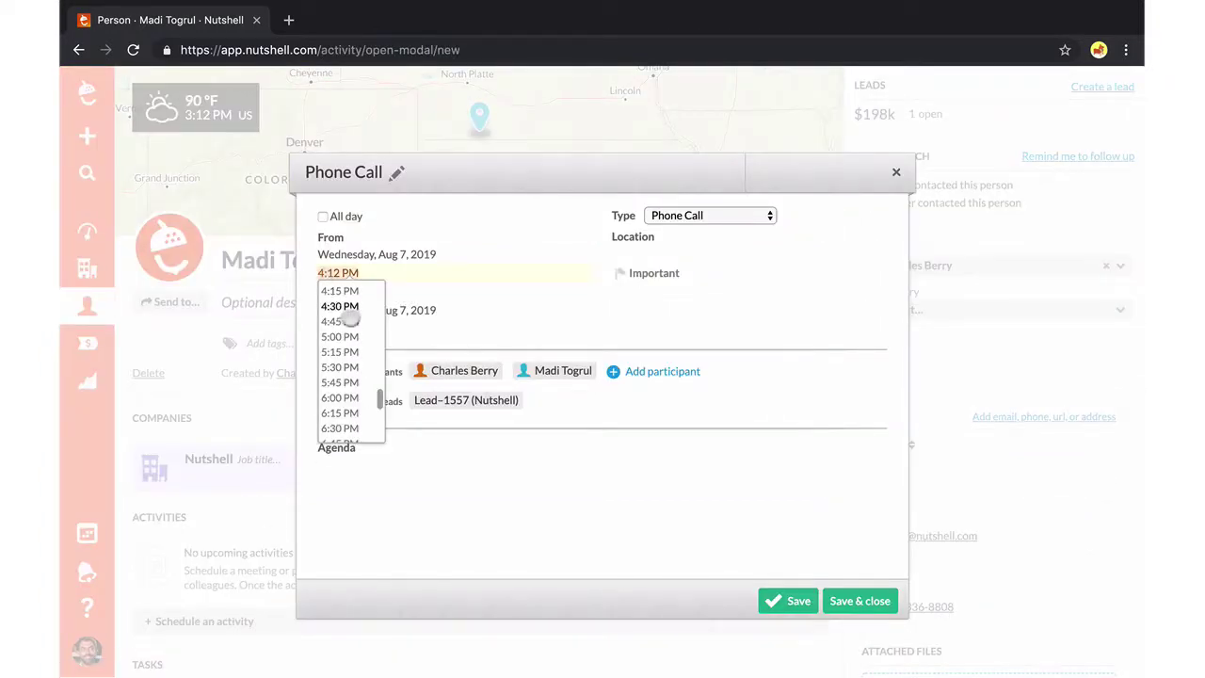
scroll(343, 325, "up", 2)
left_click(342, 331)
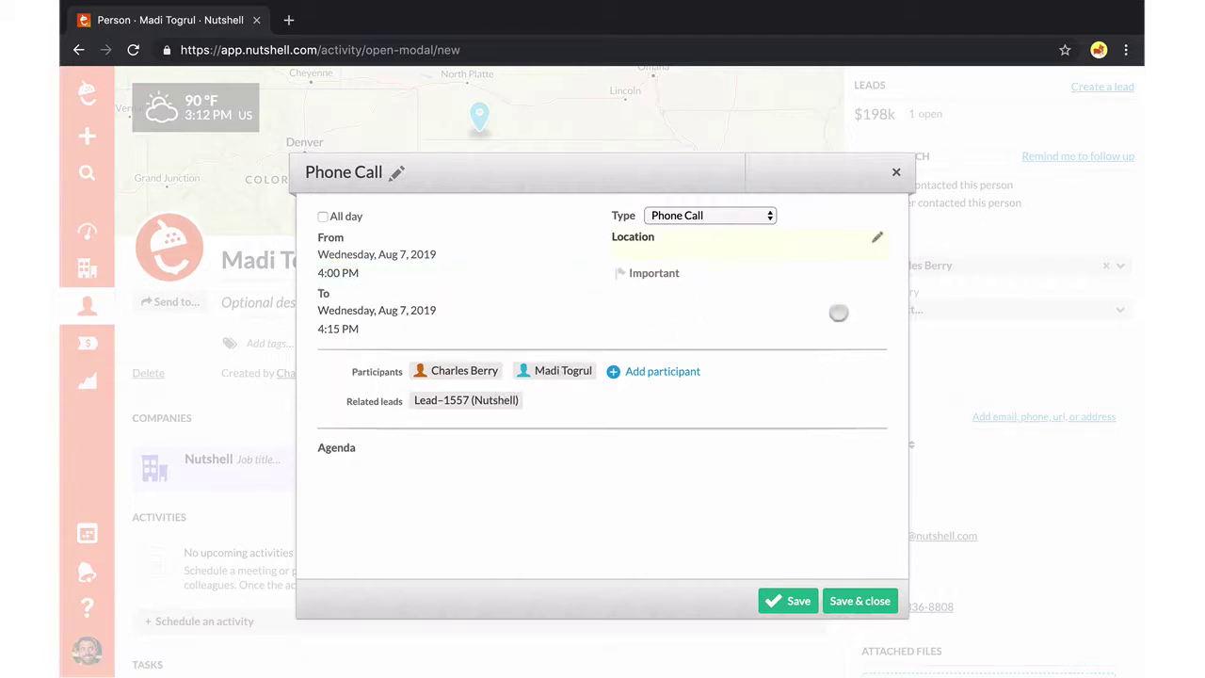
left_click(798, 600)
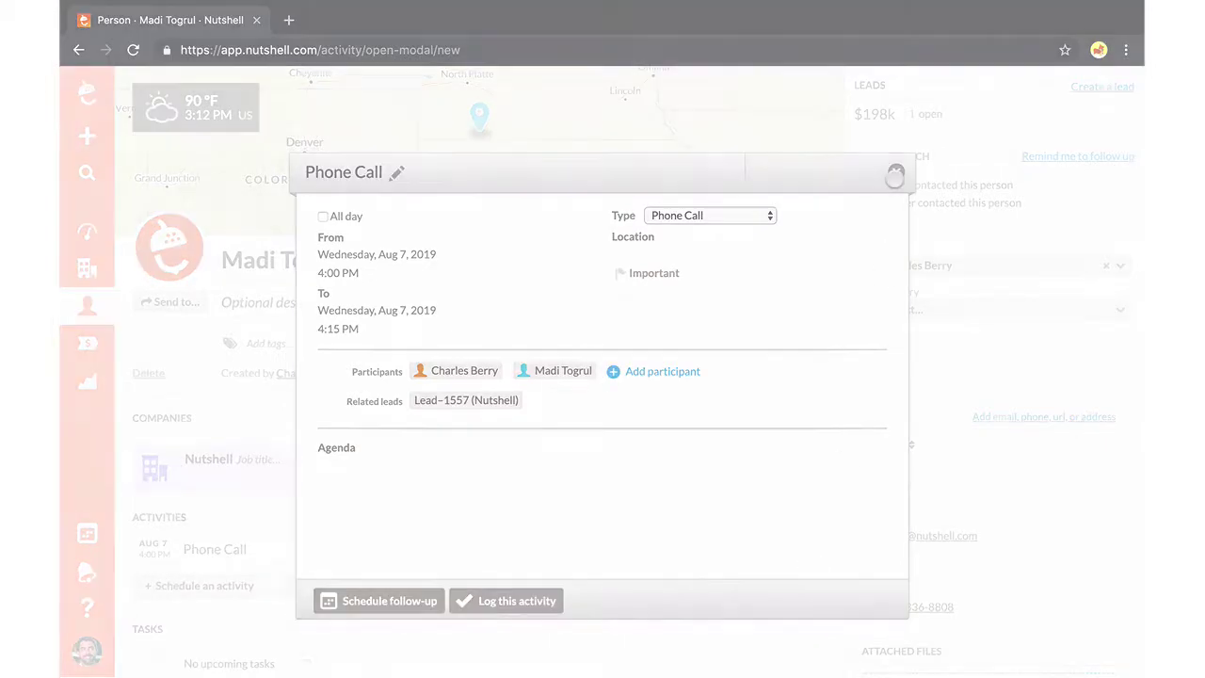
left_click(895, 173)
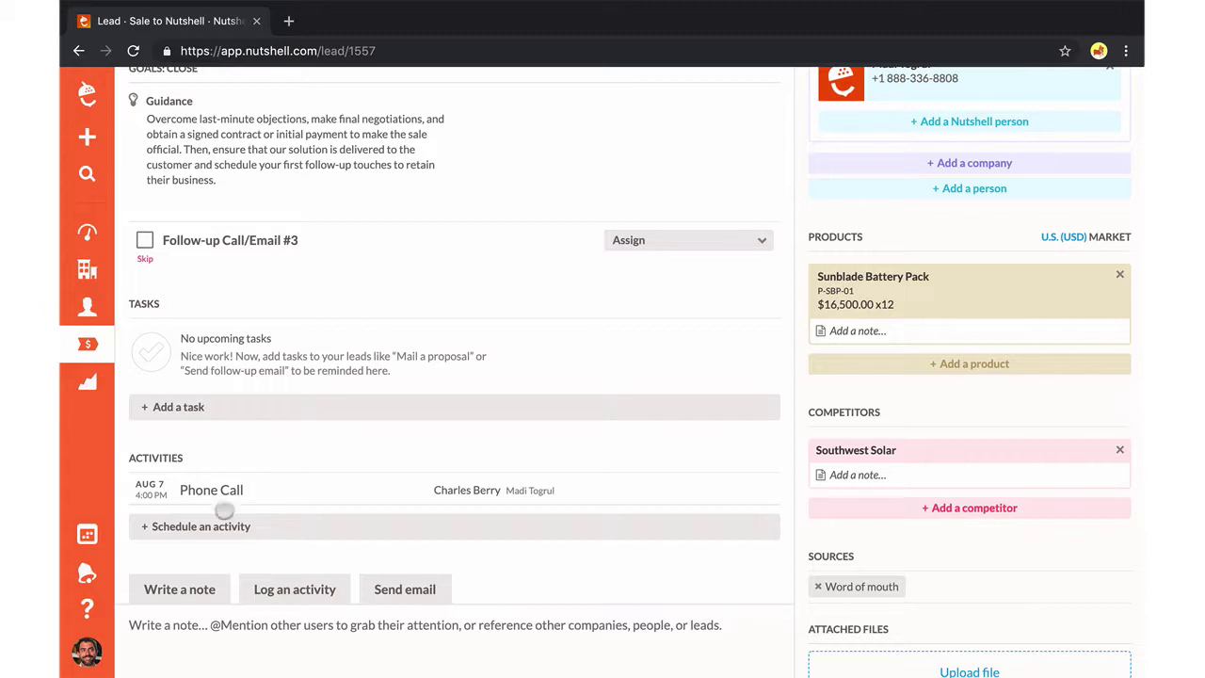
Add the task "Follow up on proposal" to the Sale to Nutshell lead.
left_click(207, 407)
type("F")
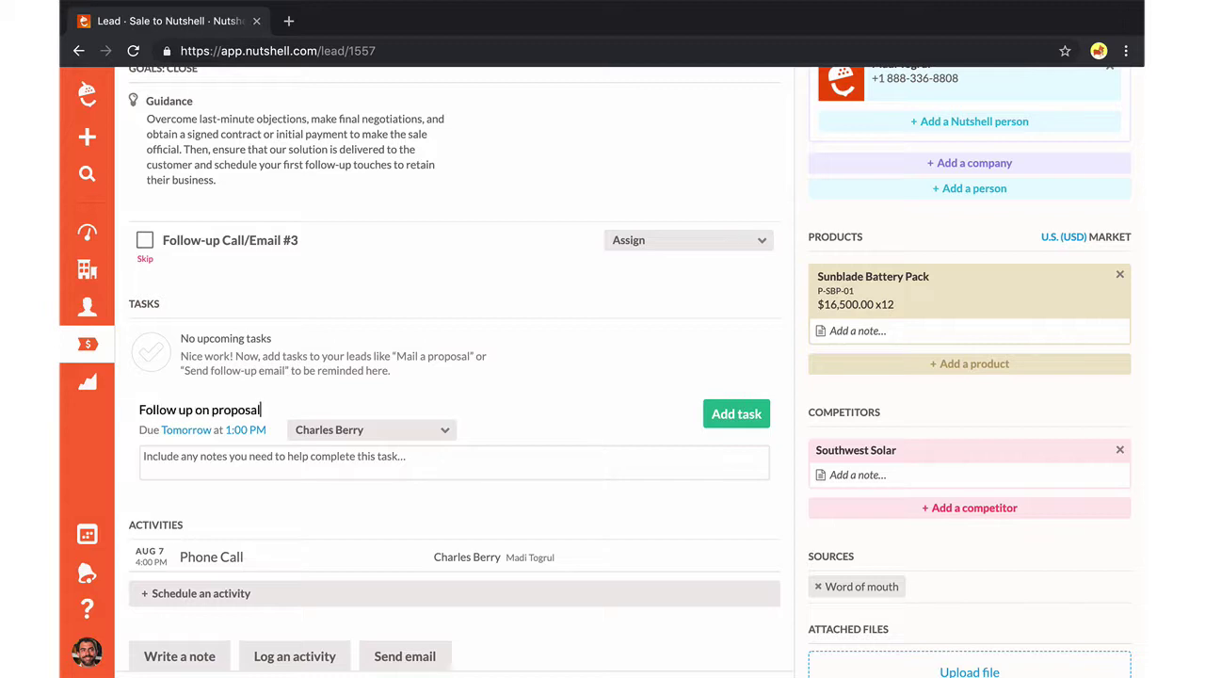
type("ollow up on proposal")
left_click(744, 418)
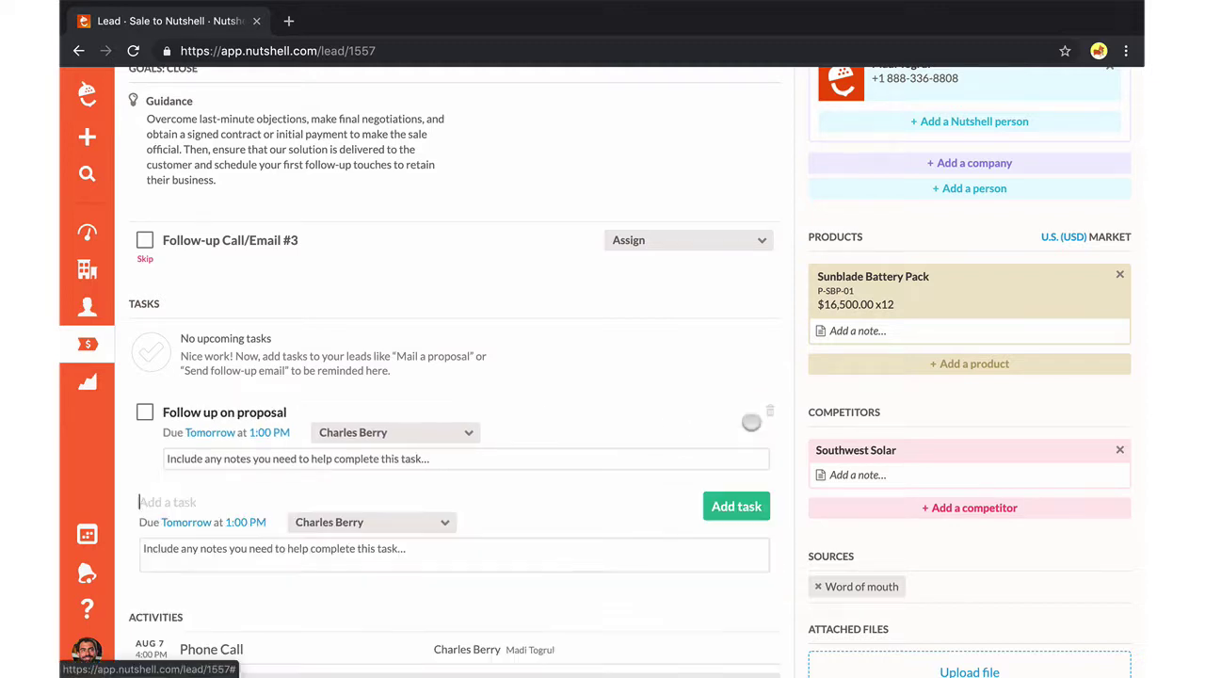
left_click(789, 444)
Look over the lead's tasks and activities, and view the Tasks list on the dashboard.
scroll(790, 447, "down", 2)
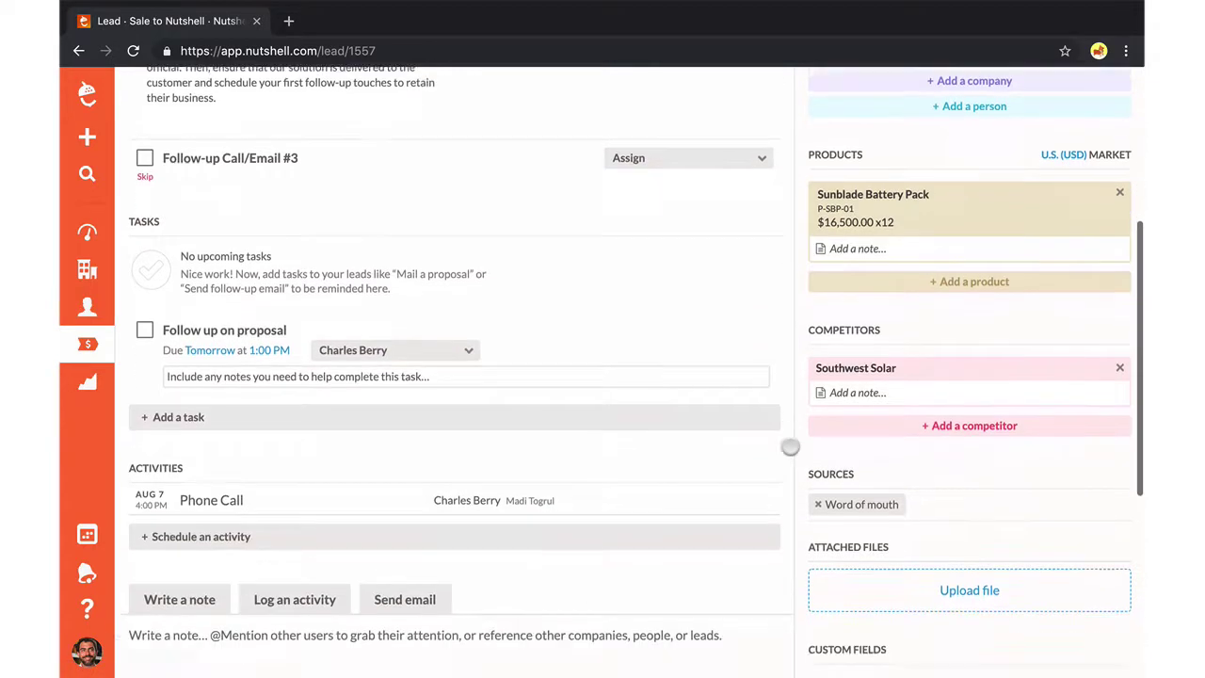
scroll(790, 447, "down", 1)
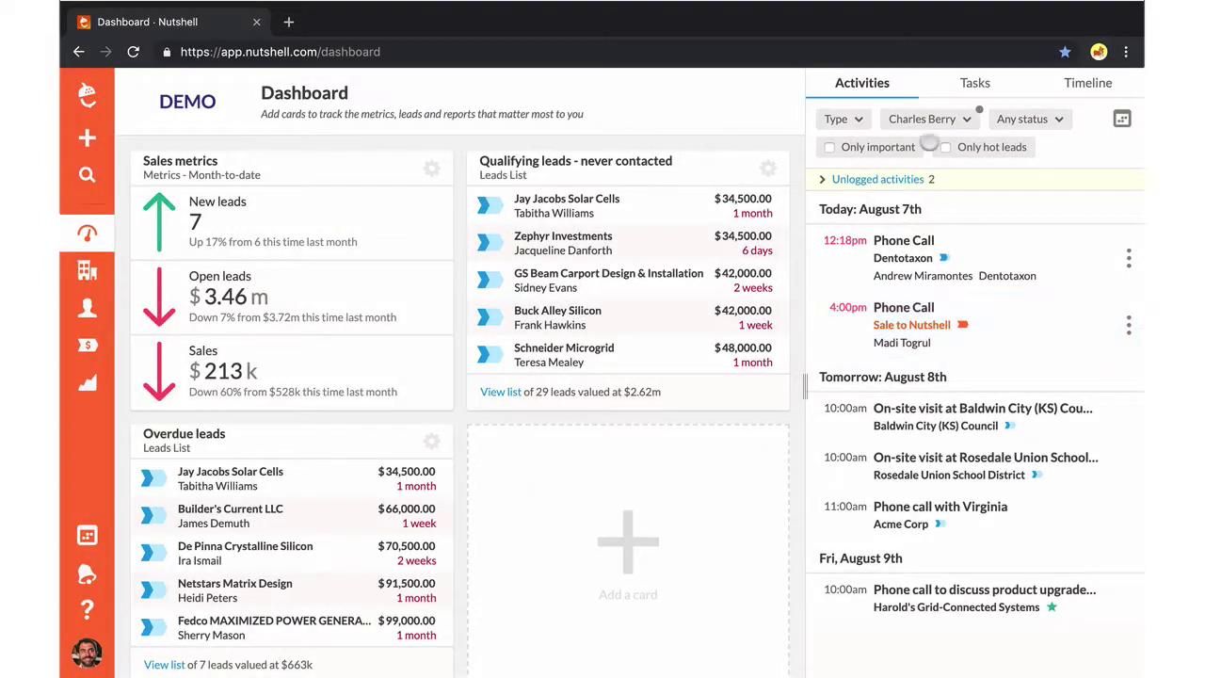
left_click(975, 83)
scroll(979, 607, "down", 3)
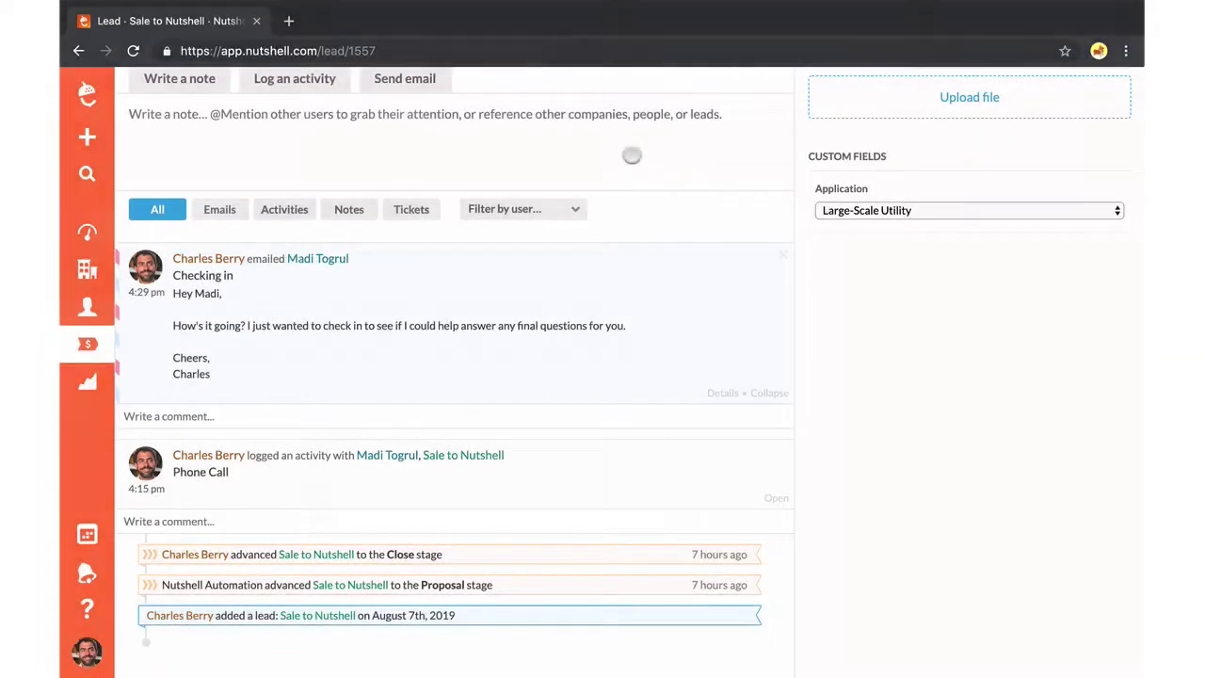
Examine the note, activity log and email forms on the Sale to Nutshell lead, closing the email unsent.
scroll(632, 155, "up", 1)
scroll(632, 156, "up", 1)
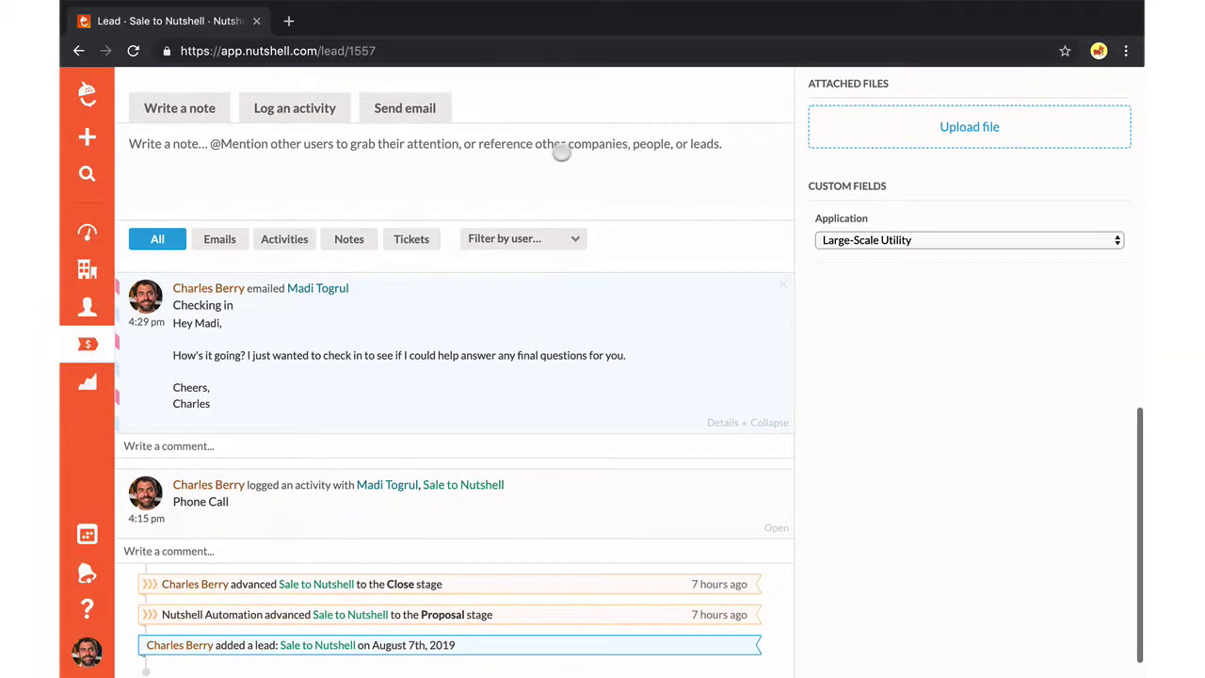
left_click(209, 113)
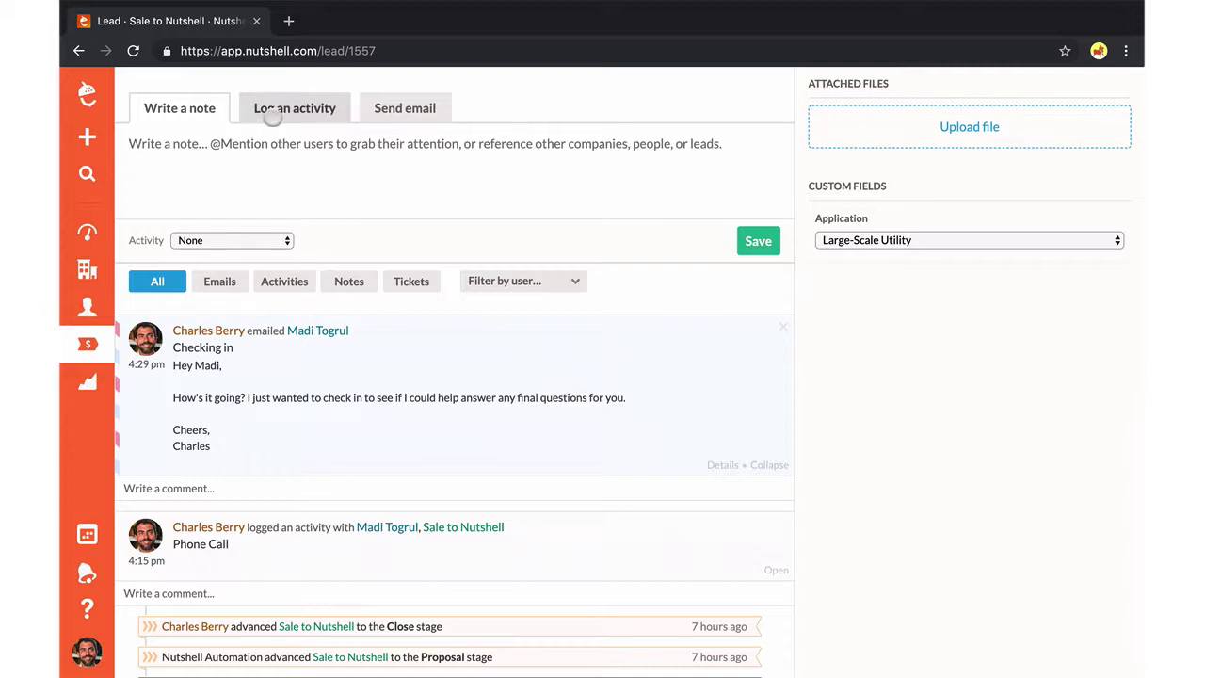
left_click(272, 115)
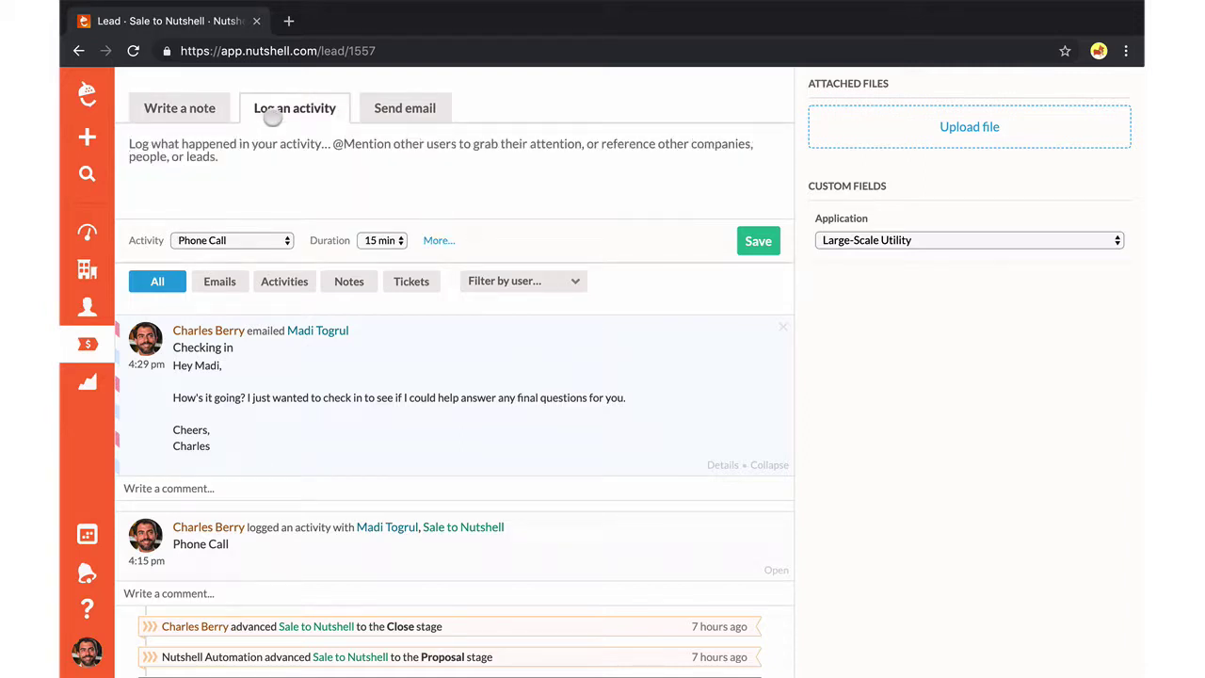
left_click(403, 109)
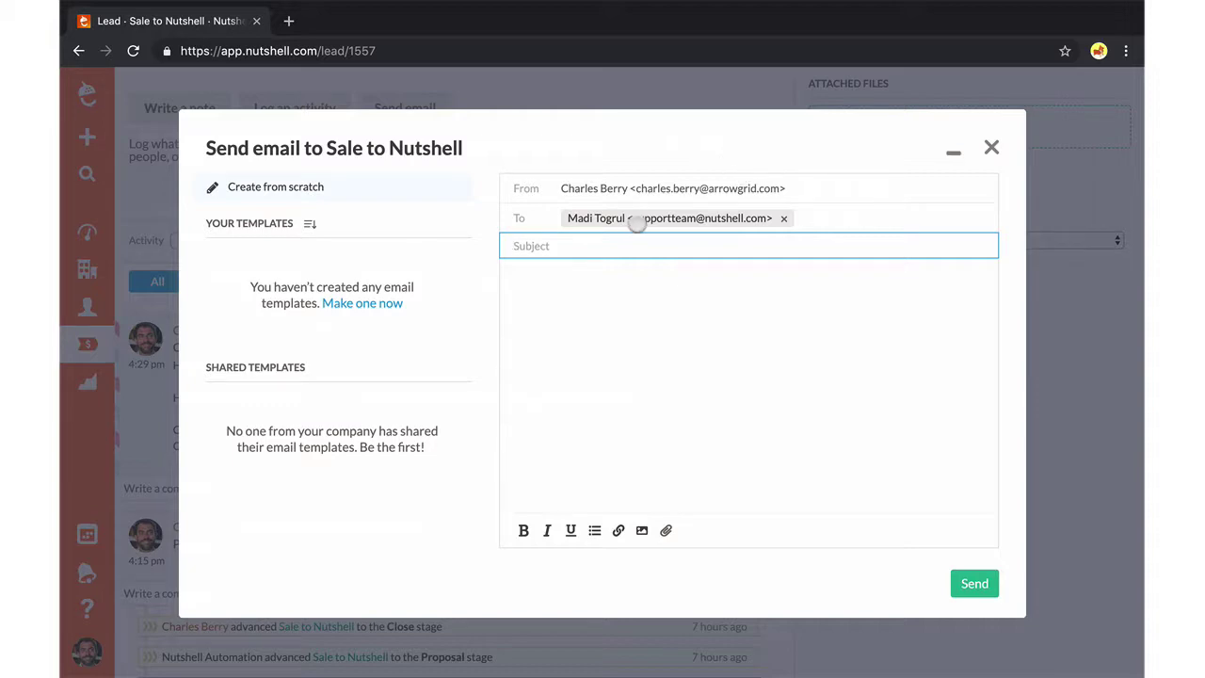
left_click(990, 149)
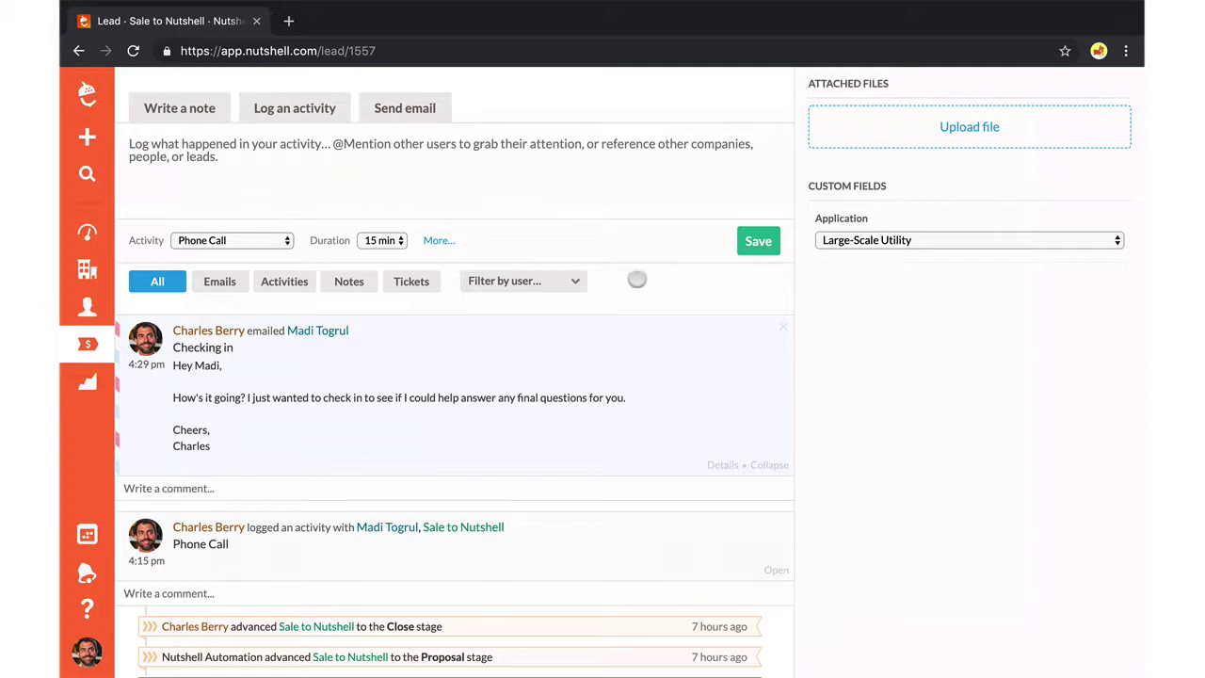
Save a note on the lead reading "This lead seems very interested, I am ready to close" followed by the contact's first name and "!".
scroll(636, 280, "down", 2)
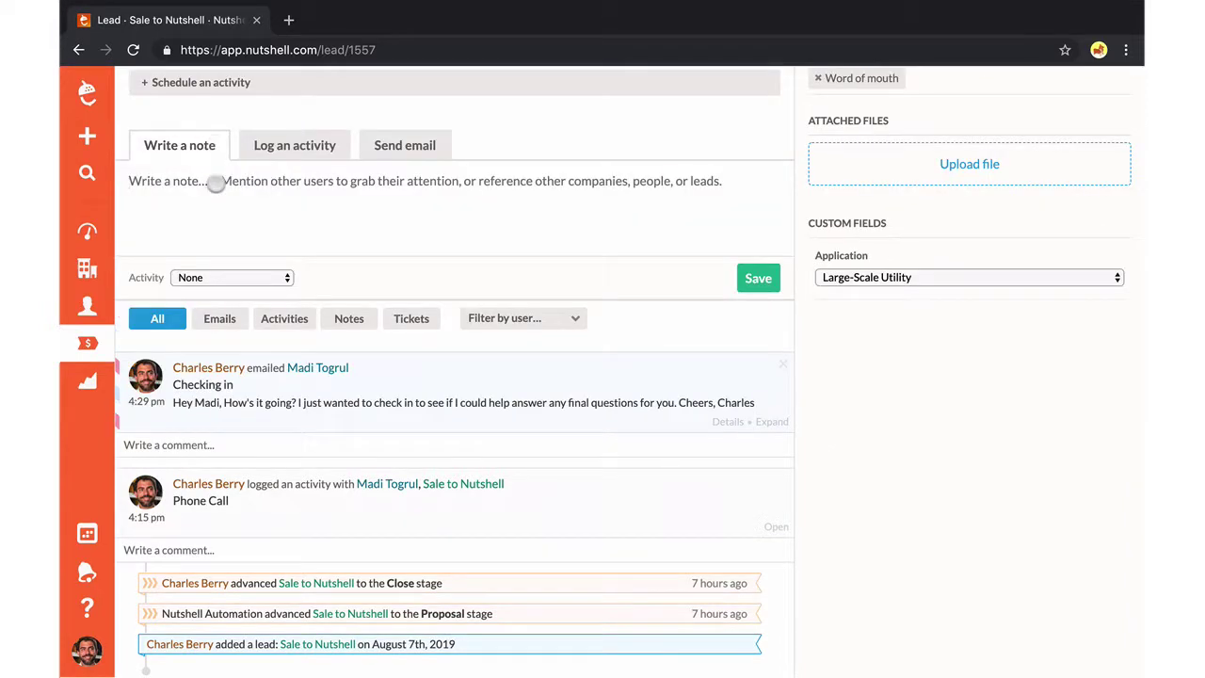
type("This lead seems very interested, I am ready to")
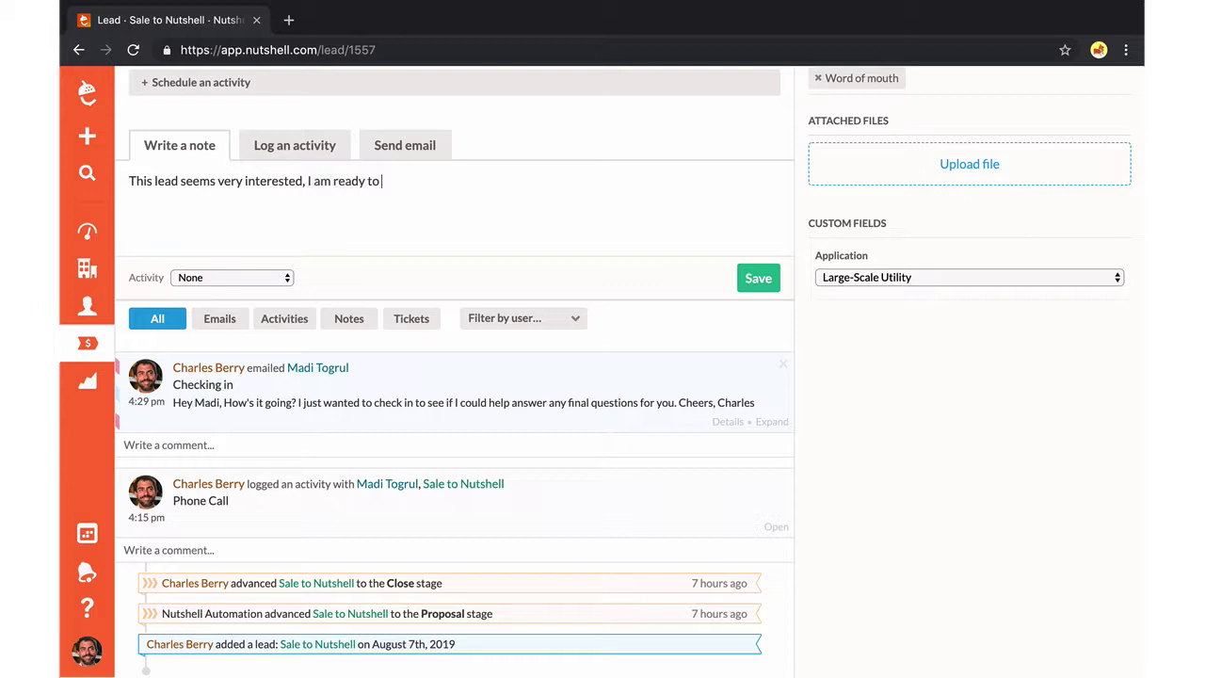
type("close Madi!")
left_click(756, 277)
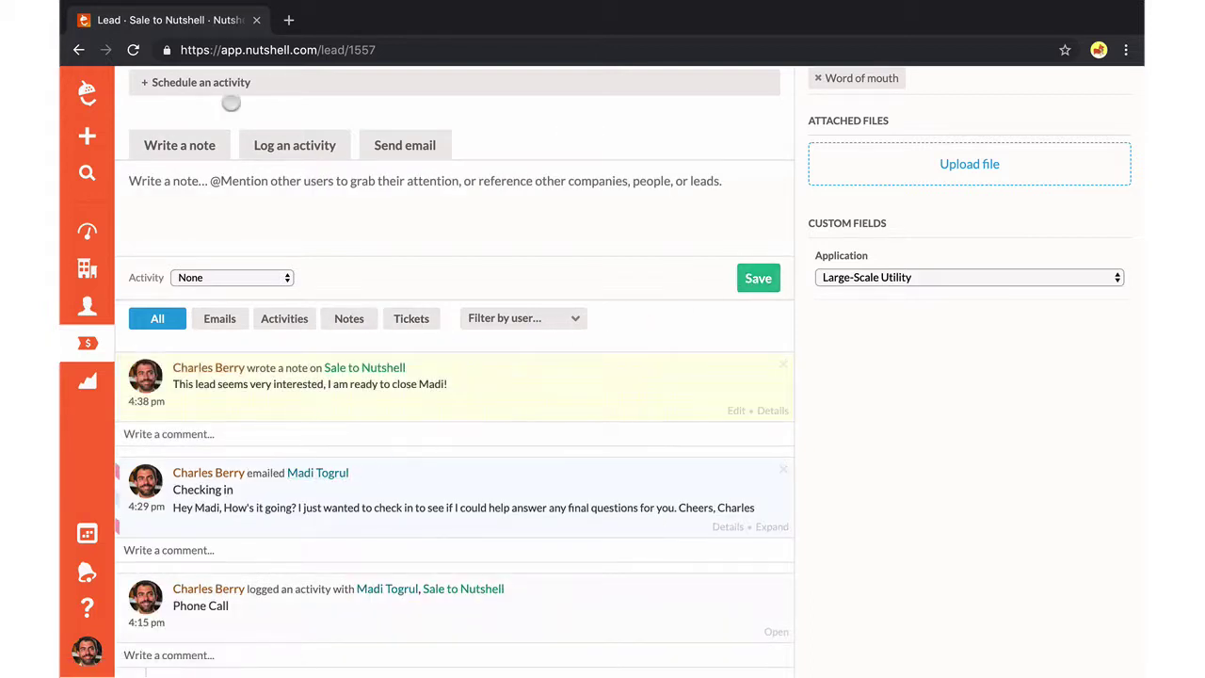
Write a second note, "I have one final email to send to" the mentioned Nutshell contact "next week.".
left_click(196, 133)
type("I have one final email")
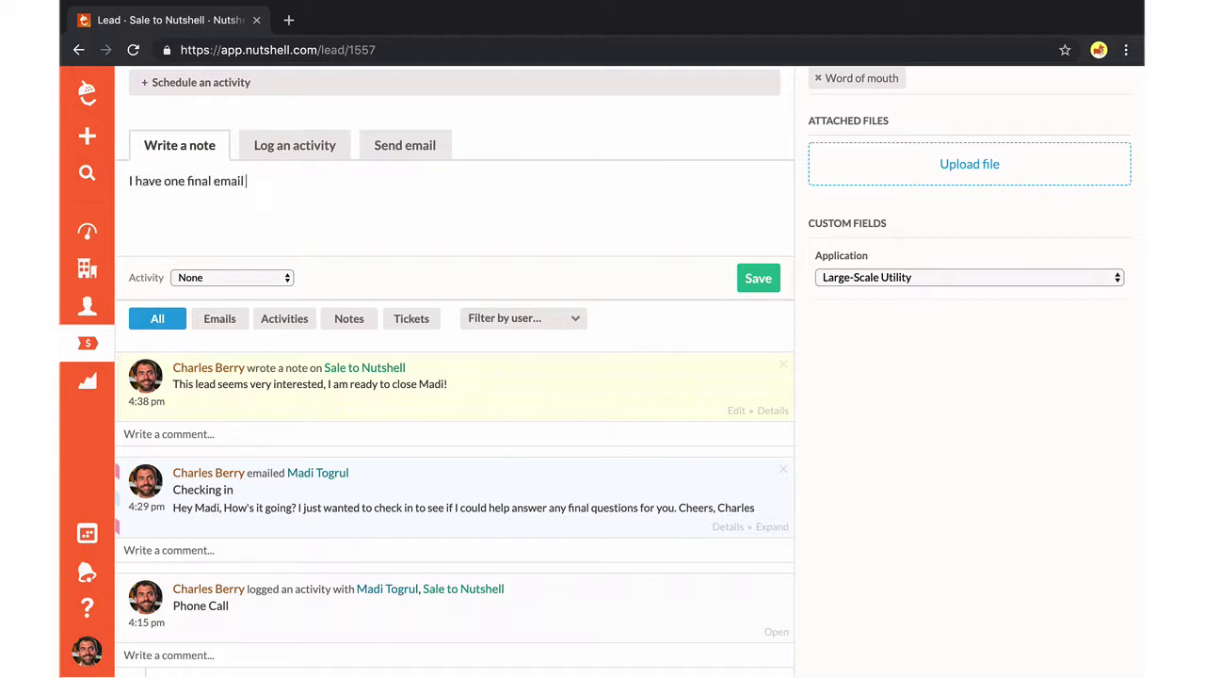
type(" to send to @madi")
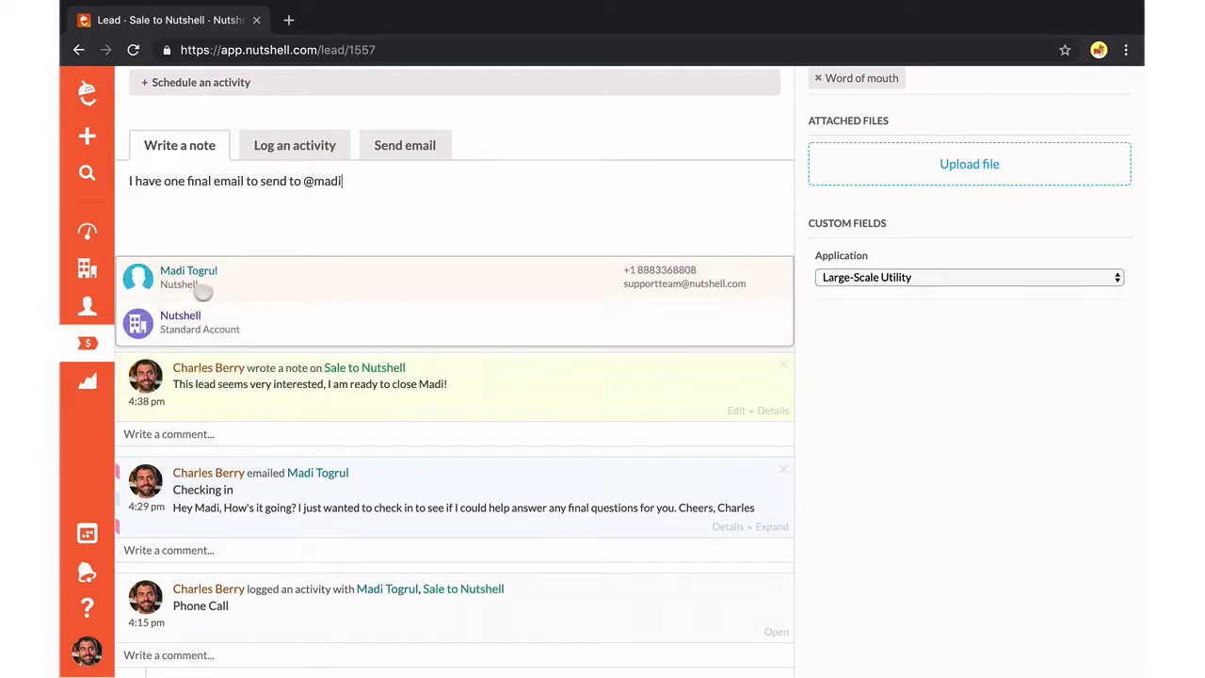
left_click(204, 293)
type("next week.")
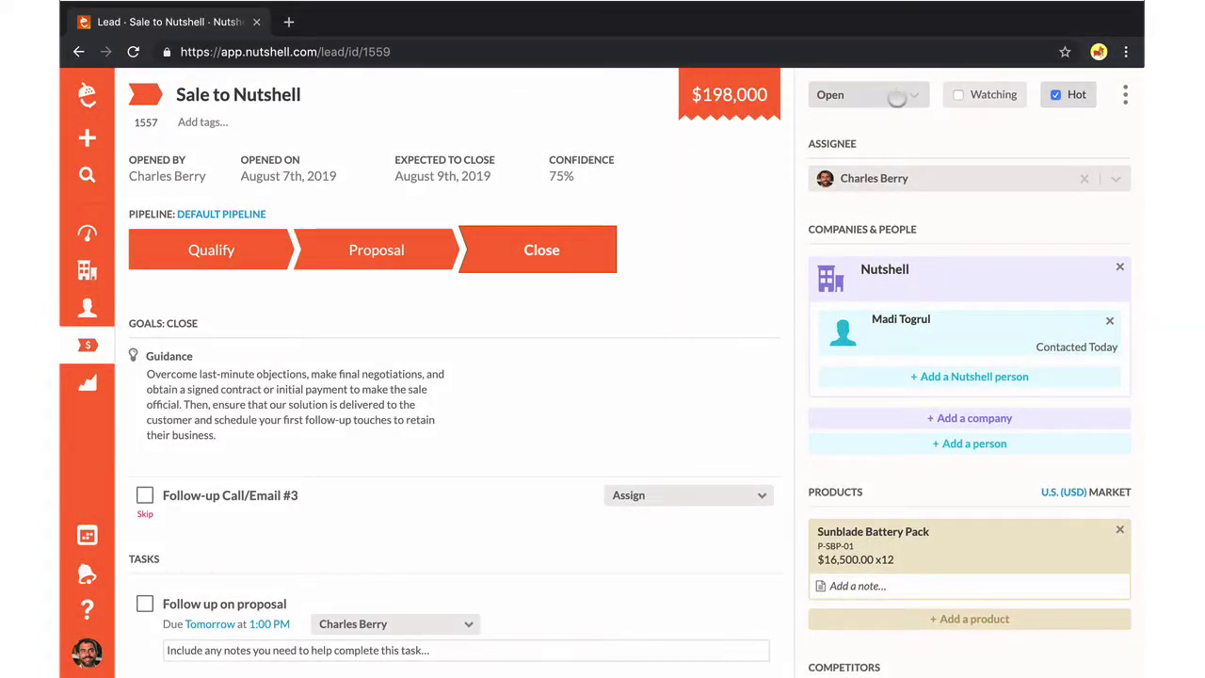
Cancel the Qualify-stage Sale to Nutshell lead with the reason "Not interested".
left_click(905, 95)
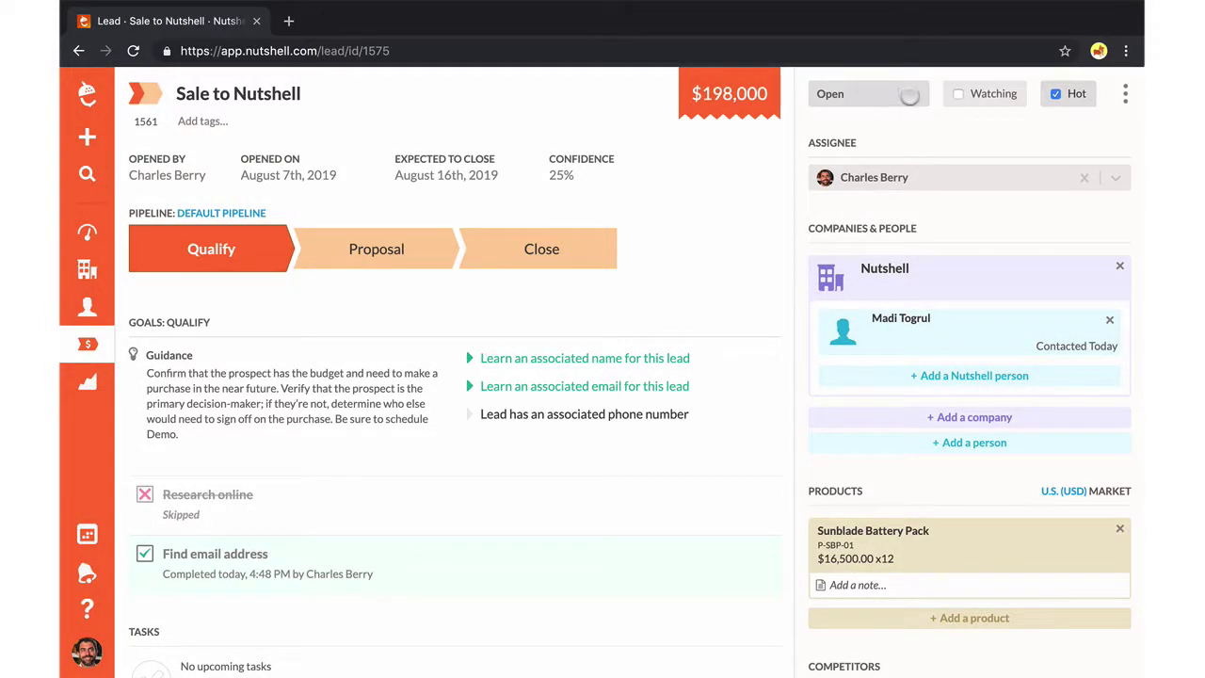
left_click(909, 96)
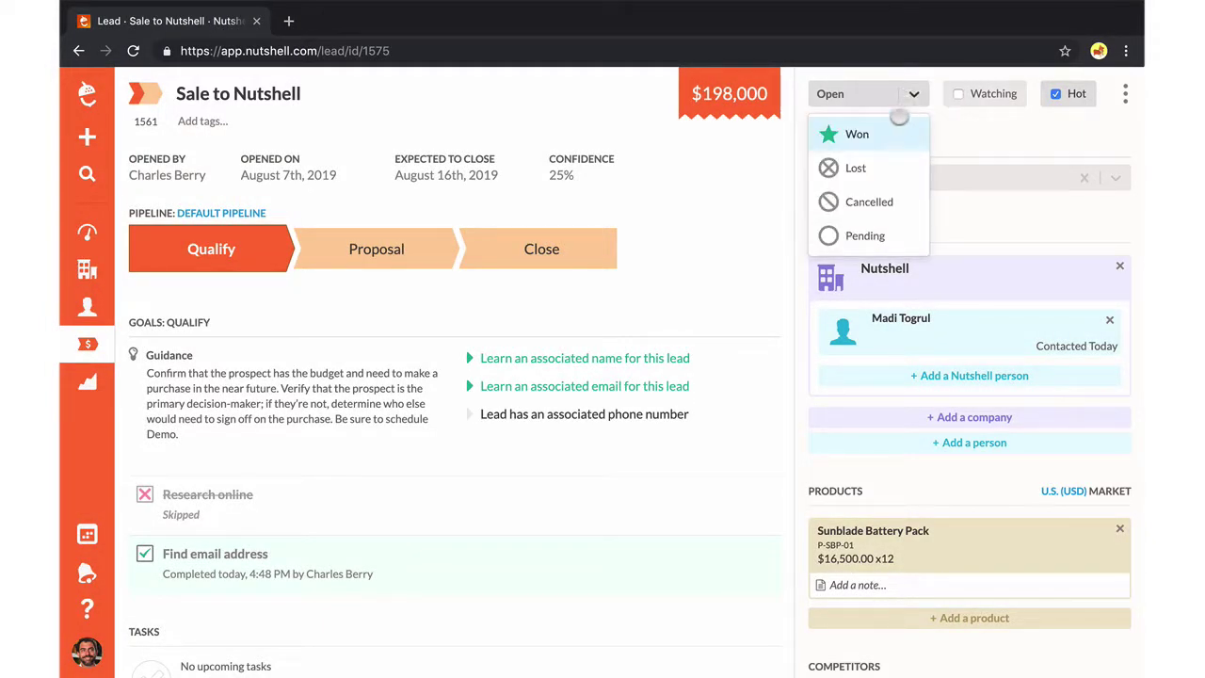
left_click(859, 203)
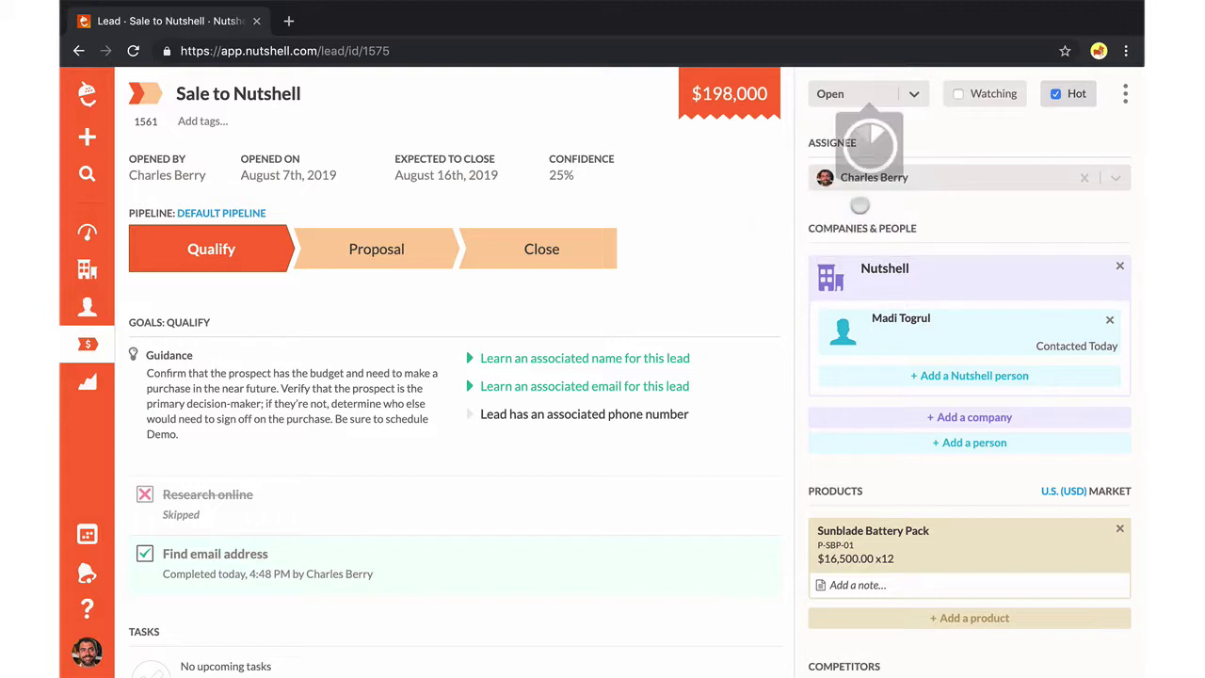
left_click(841, 168)
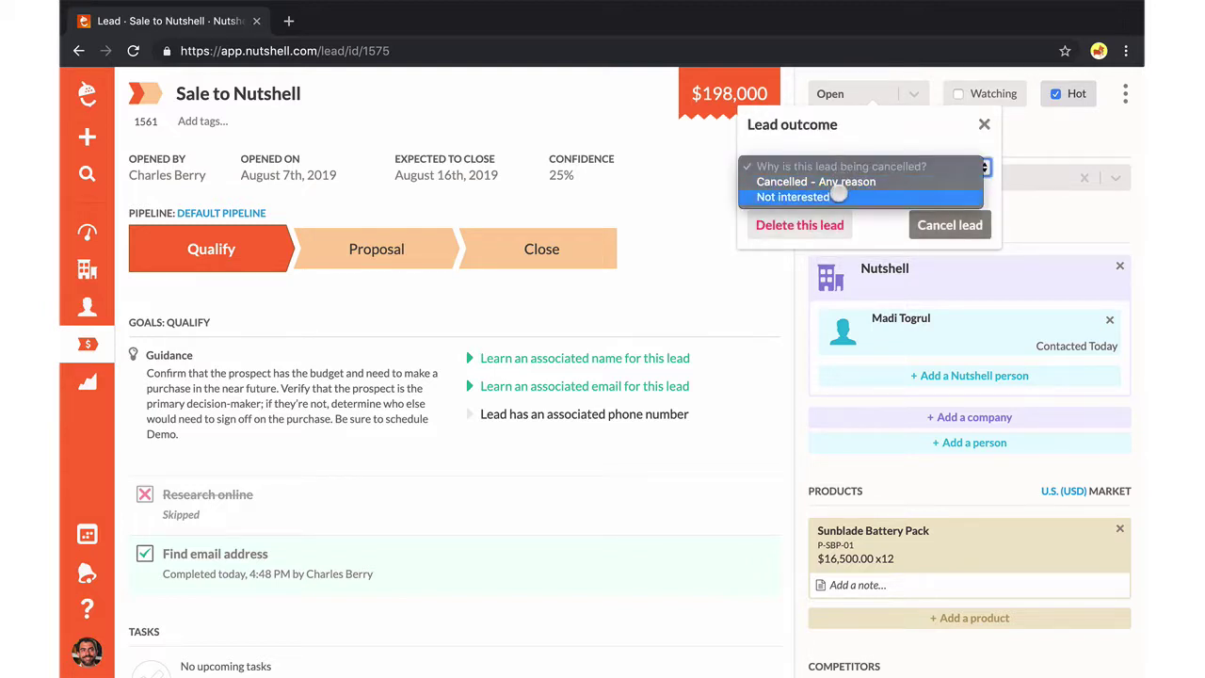
left_click(838, 196)
left_click(934, 225)
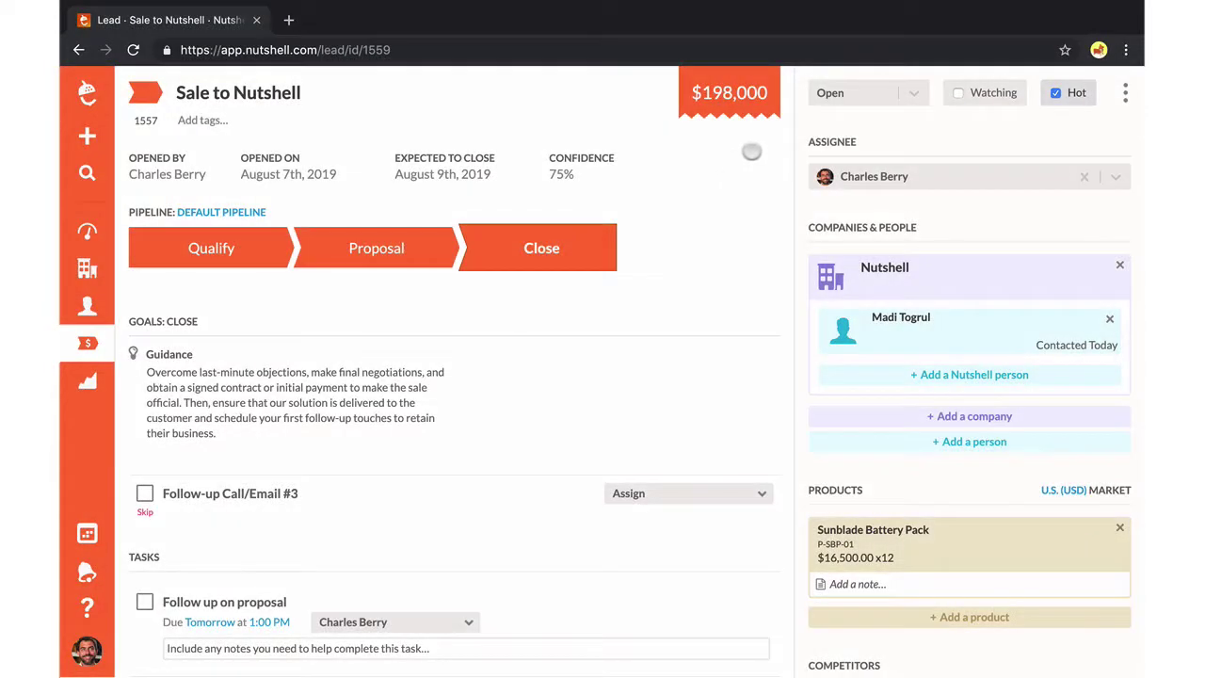
Mark the Close-stage Sale to Nutshell lead as Won, confirming its Sunblade Battery Pack quantity and price.
left_click(915, 92)
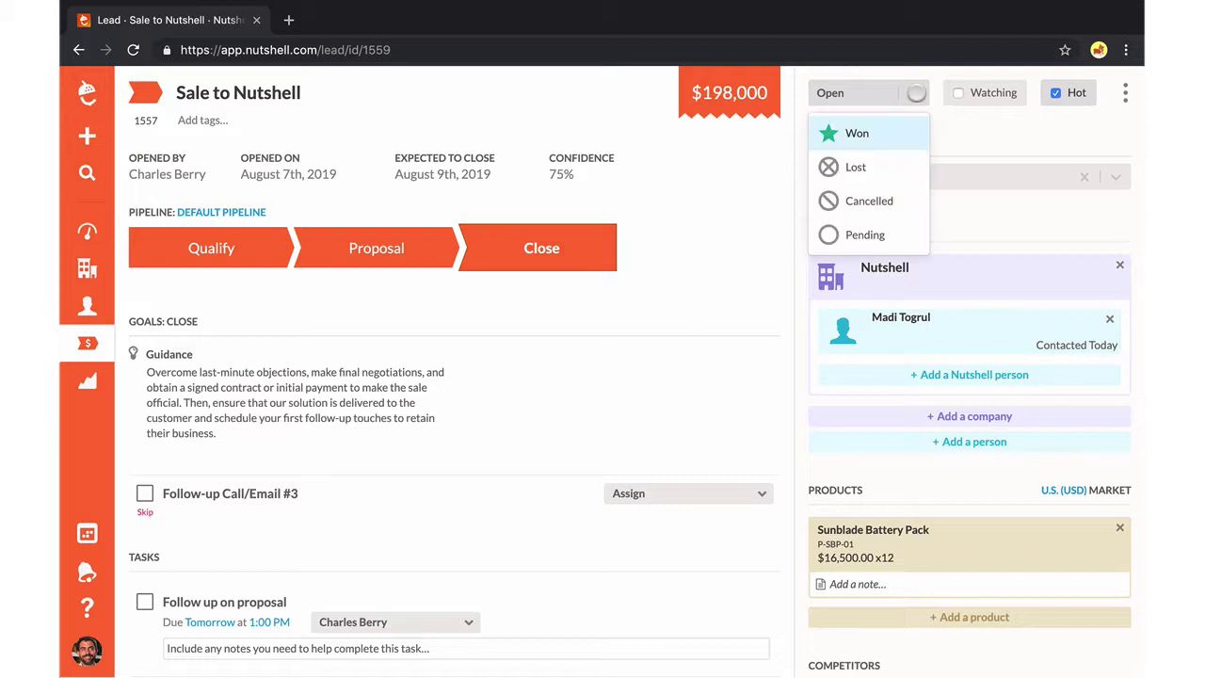
left_click(858, 129)
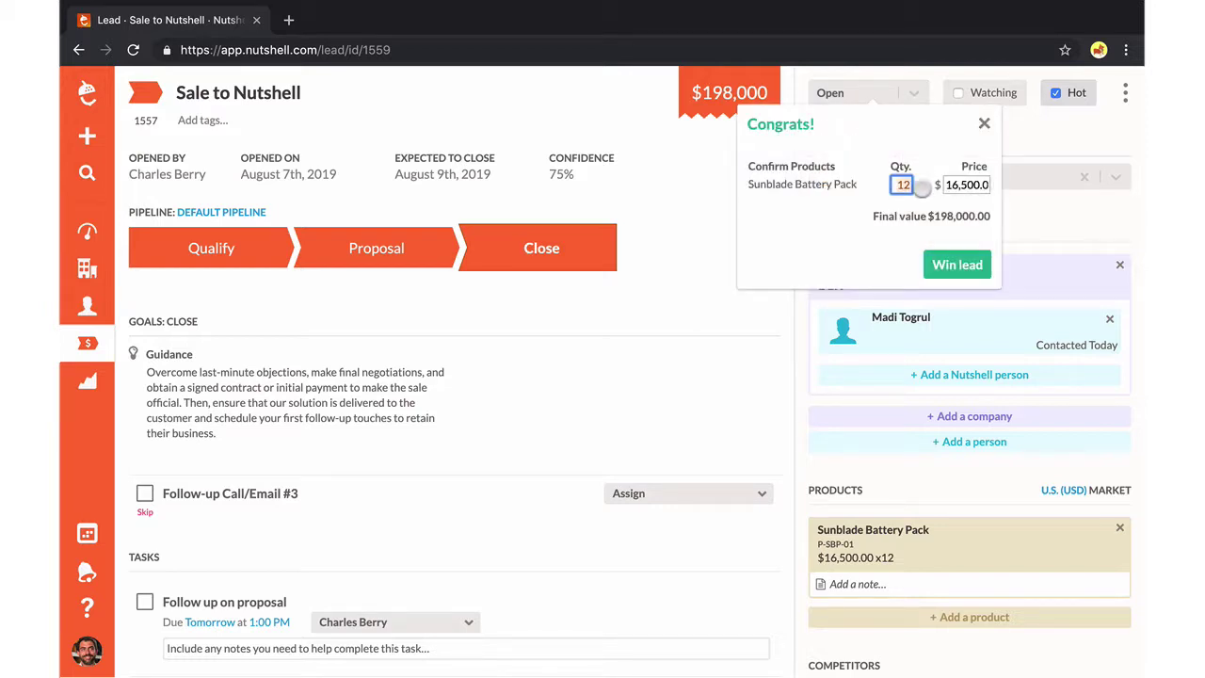
left_click(950, 265)
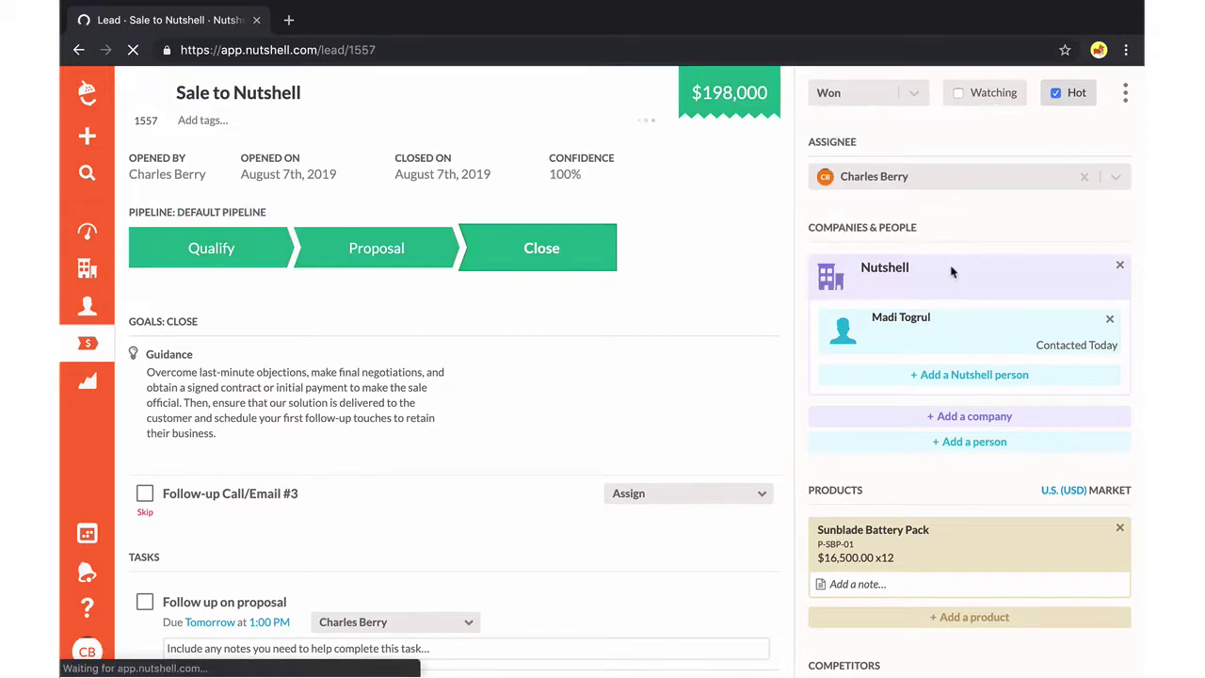